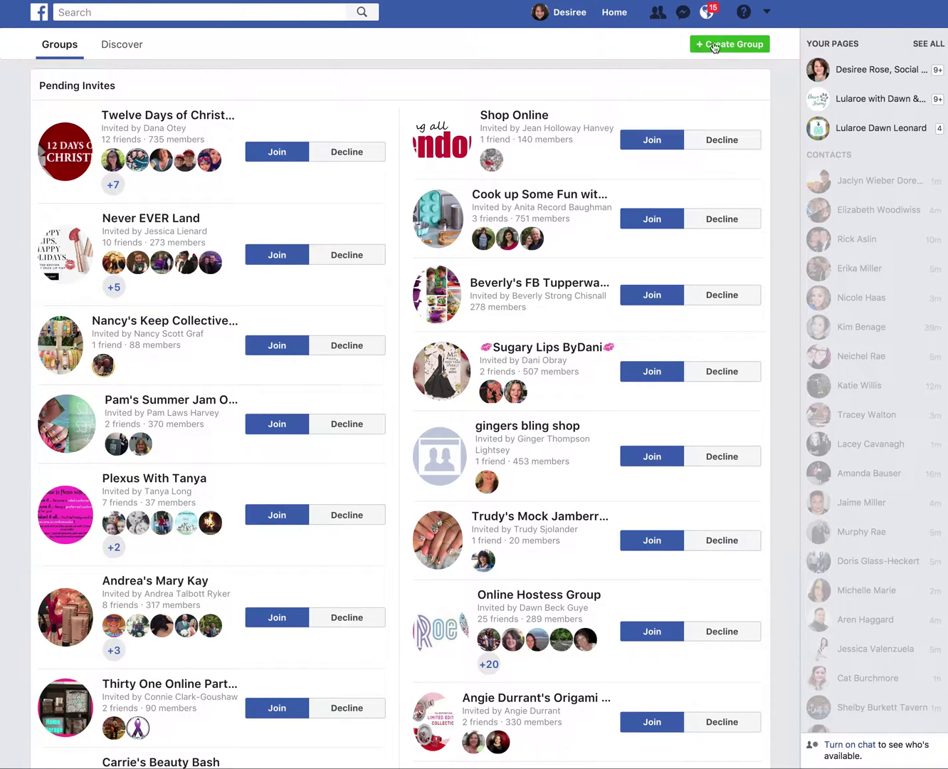
Step: Start a new group titled with the owner's first name plus "Pampered Peeps" and add the chosen friend as a member
click(738, 46)
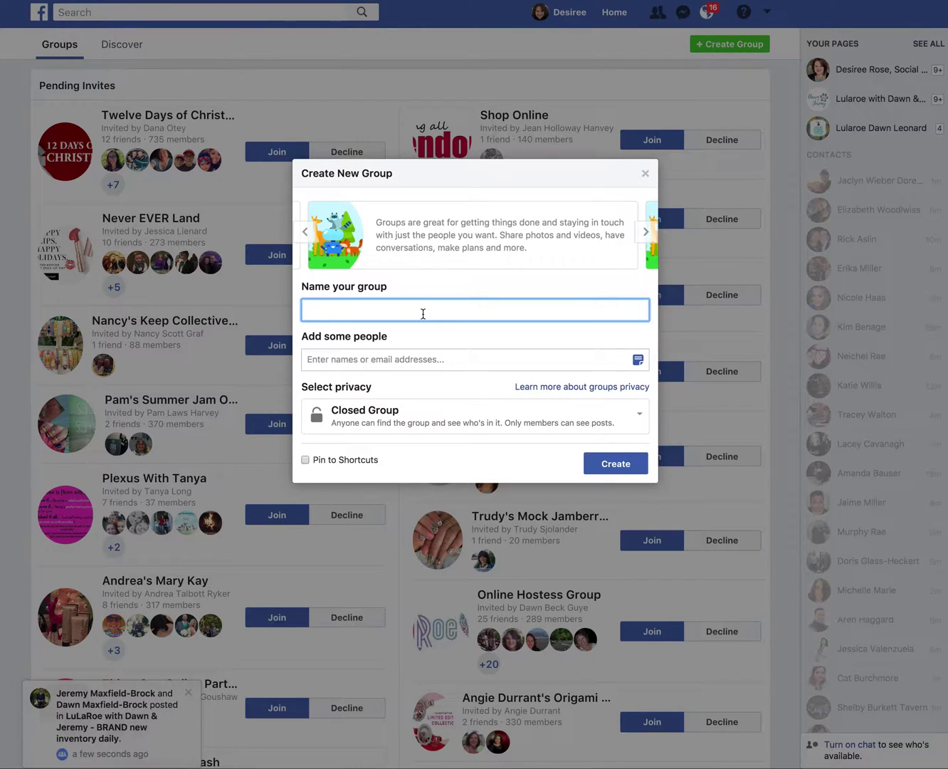
text(Desiree's Pampered Peeps)
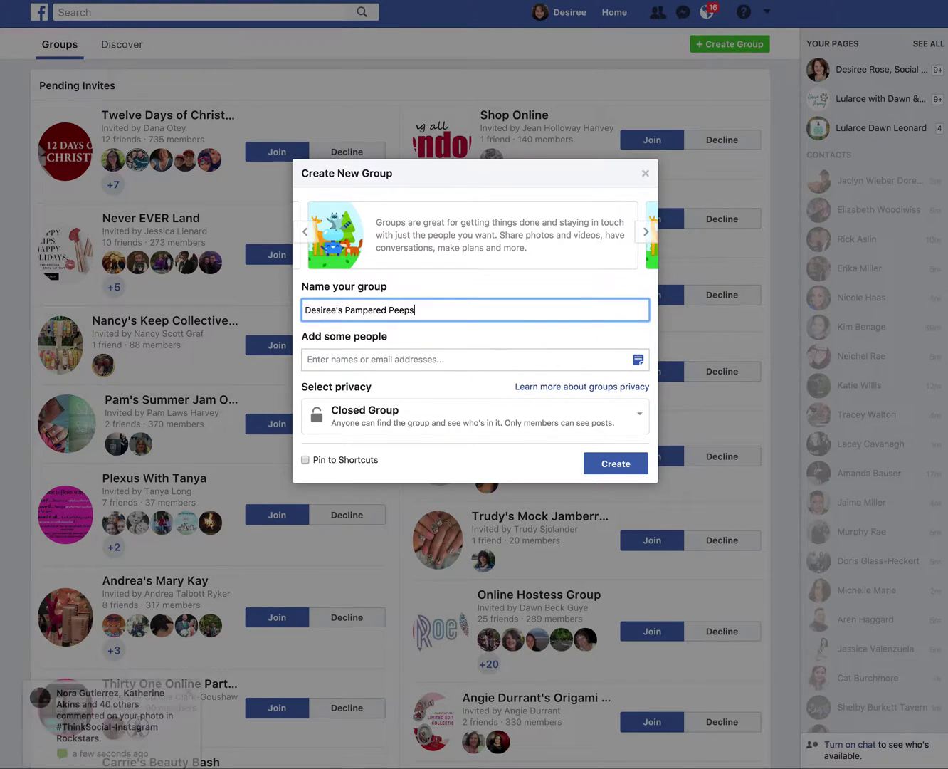
click(395, 357)
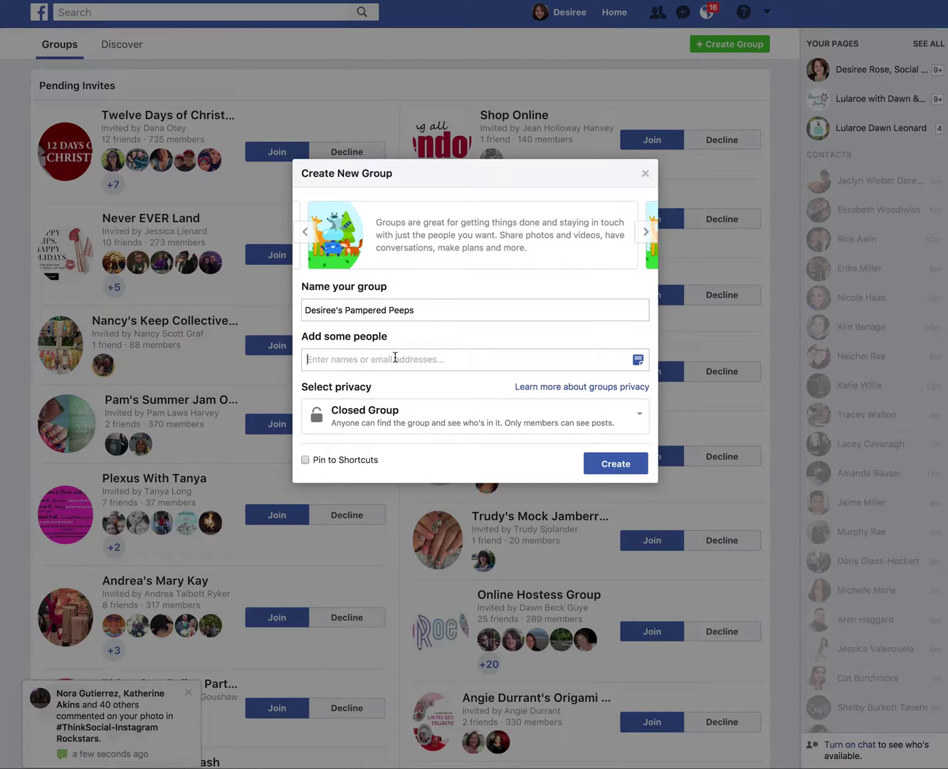
text(jose)
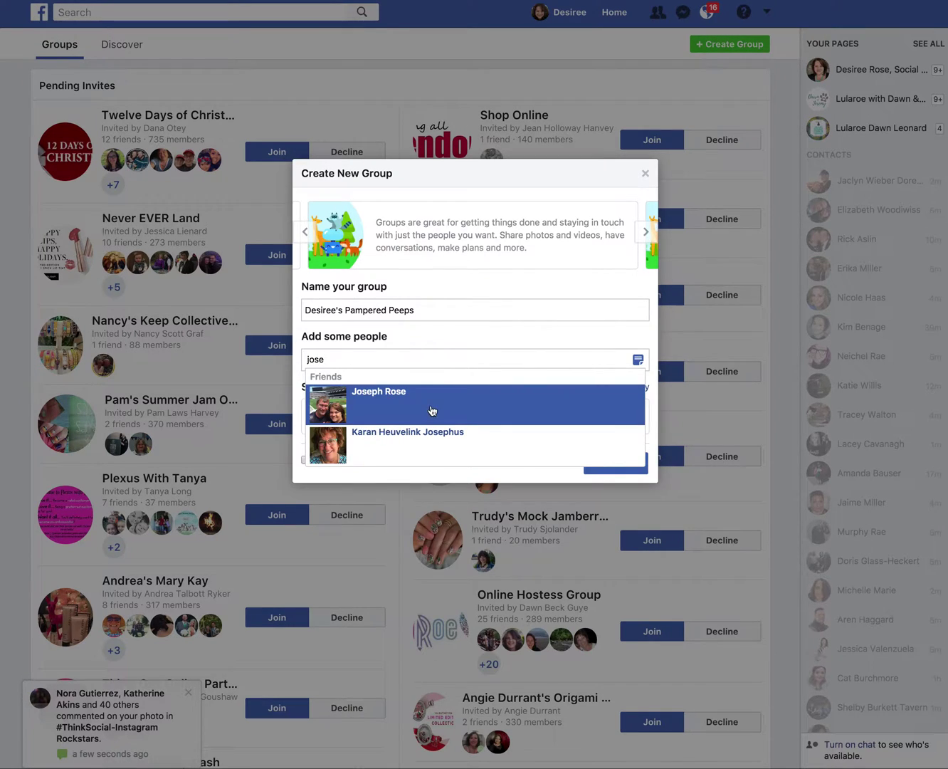
click(431, 410)
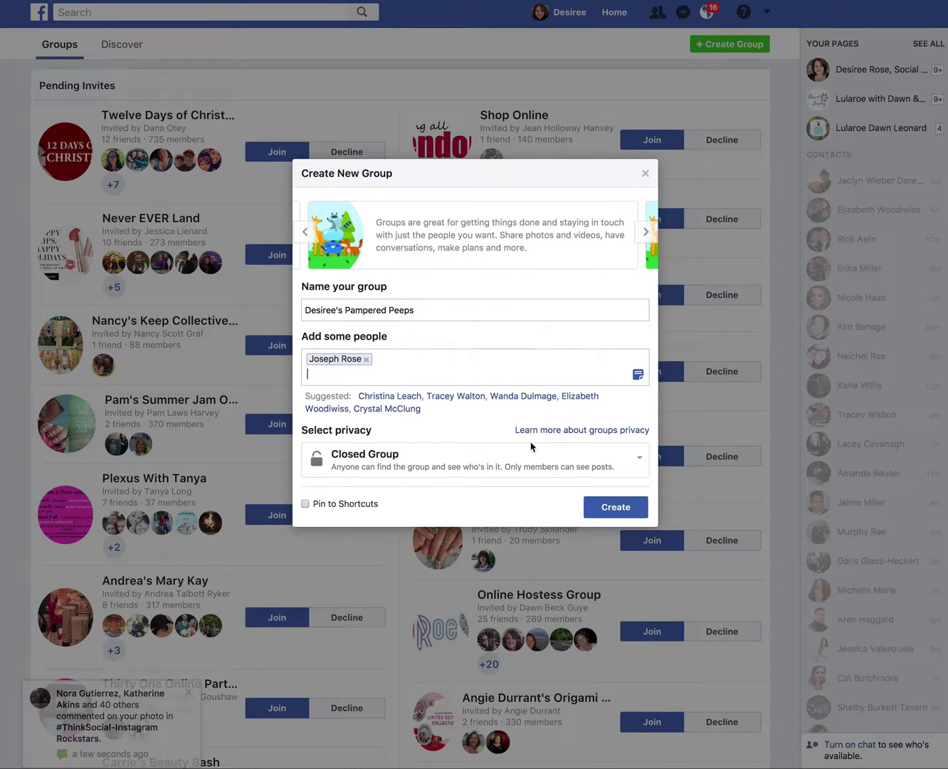
Step: Create the group with Closed Group privacy, pinned to Shortcuts, and give it the wine glass icon
click(508, 461)
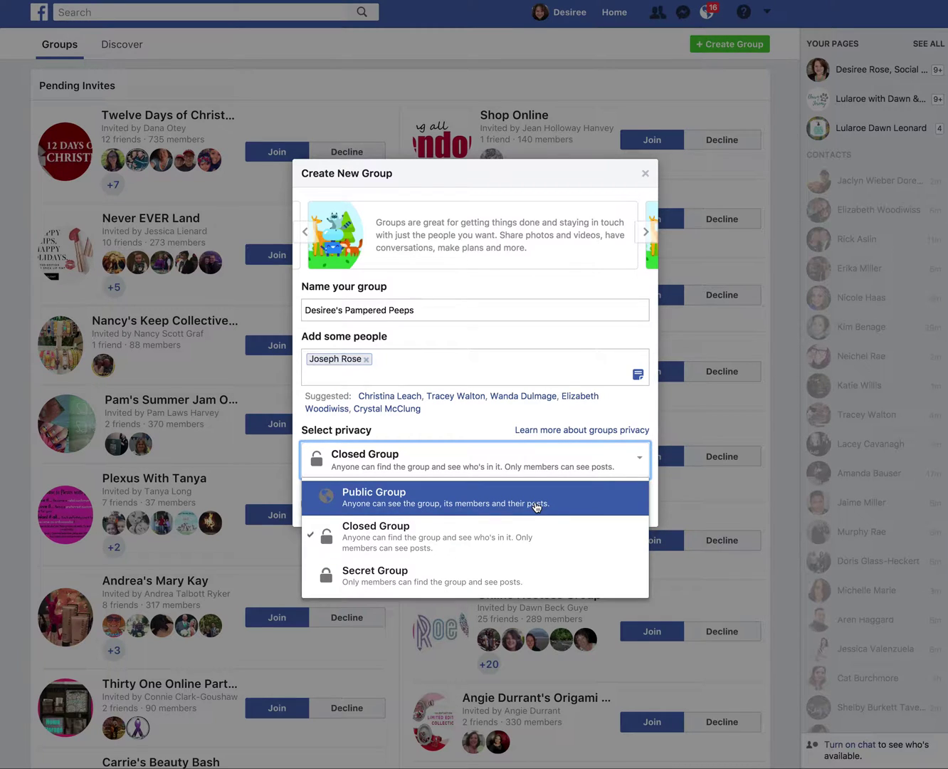
click(496, 457)
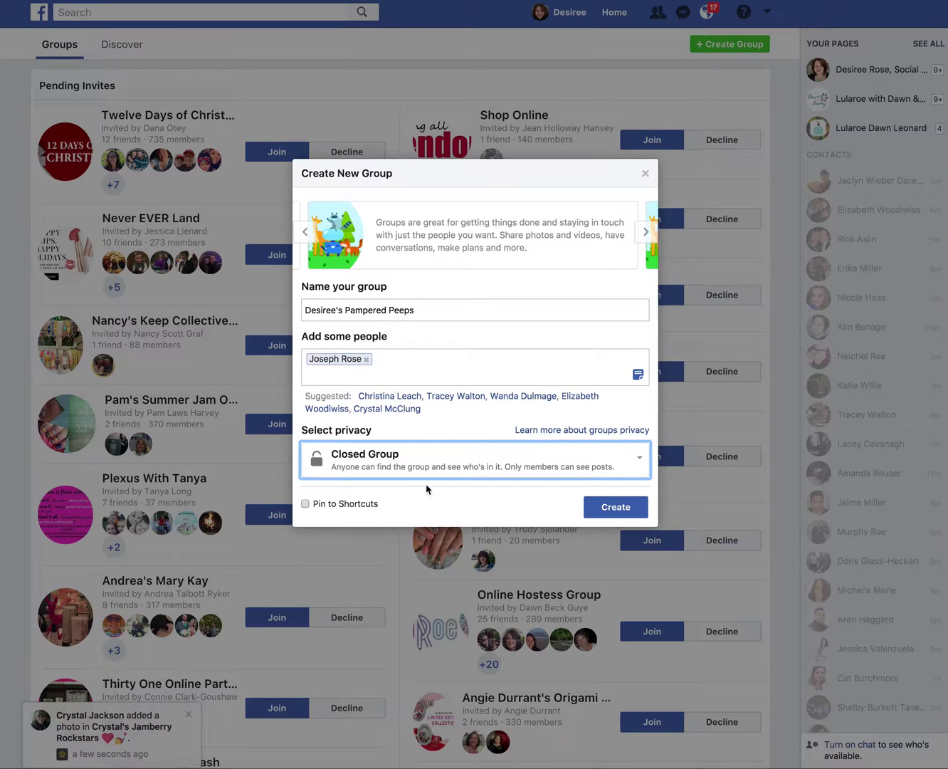
click(304, 504)
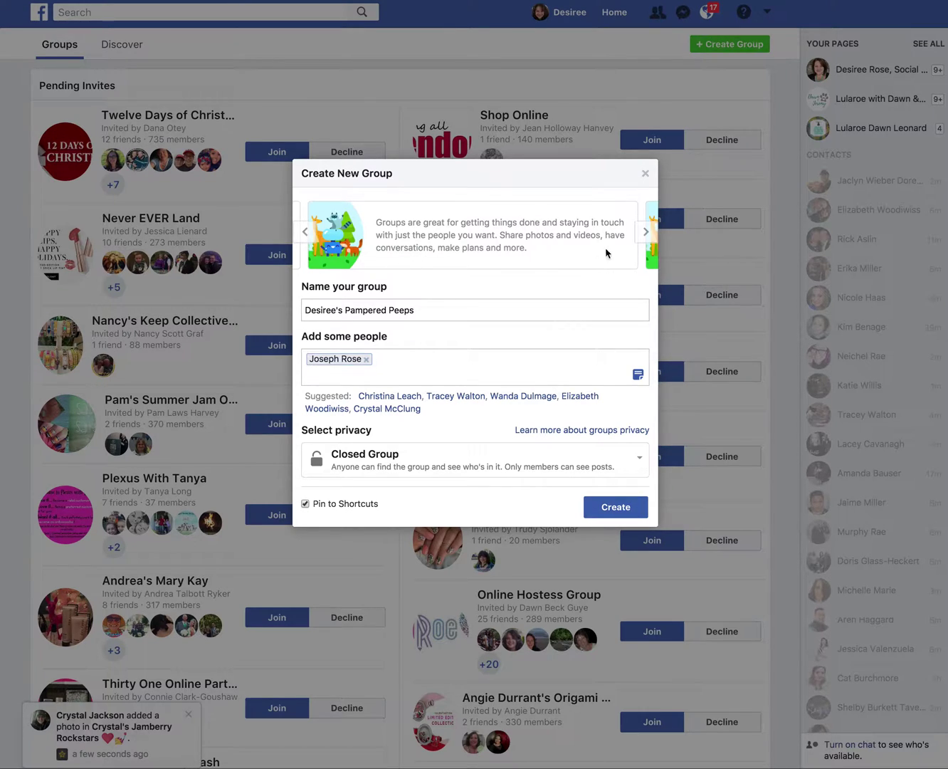
click(612, 508)
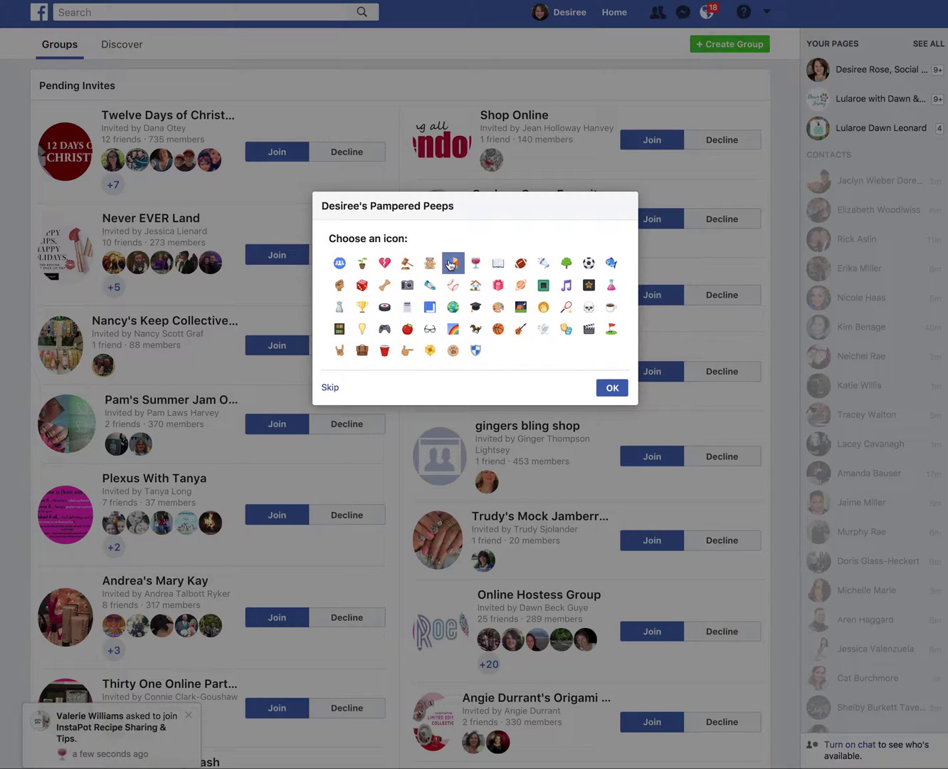
click(476, 263)
click(617, 391)
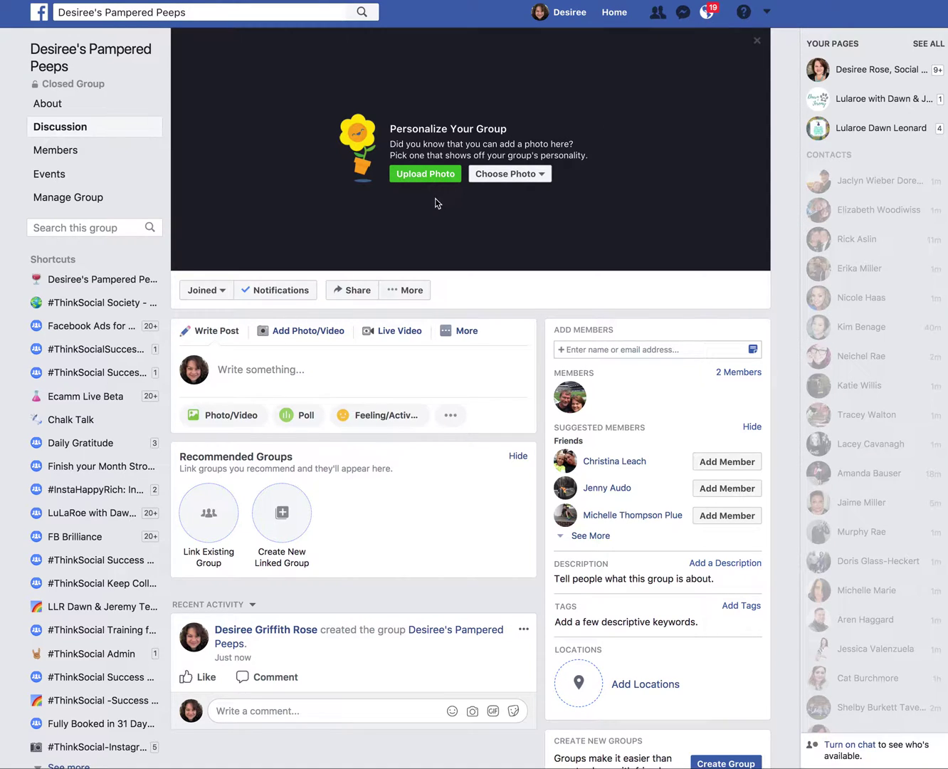
Step: Upload "FB covers.png" from the Downloads folder as the group's cover photo and save it
click(427, 177)
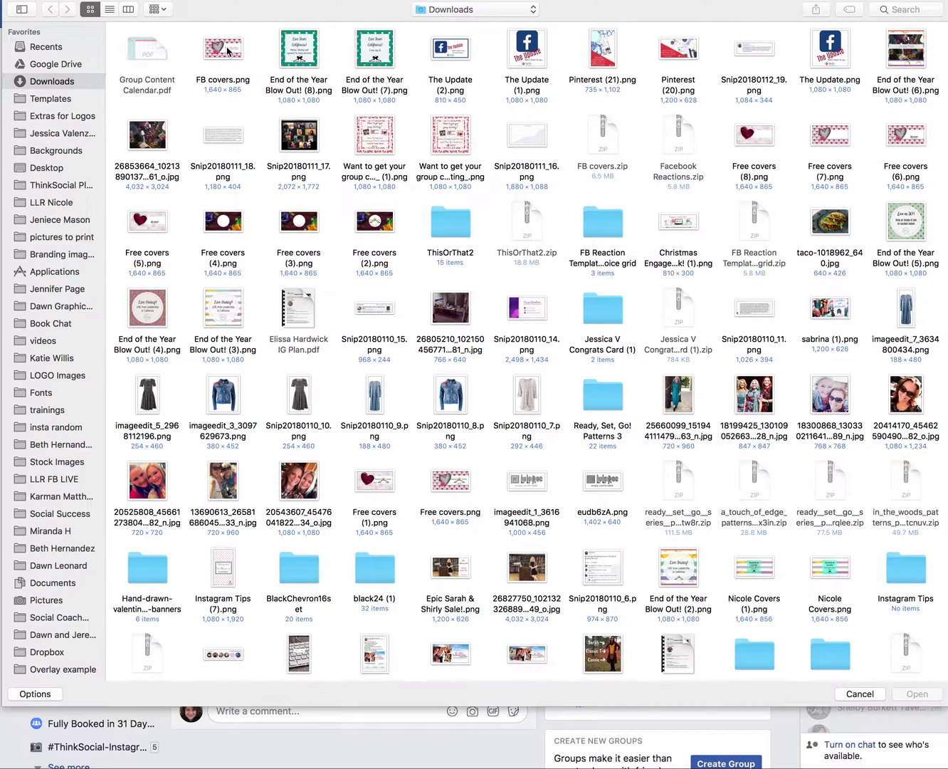
click(228, 51)
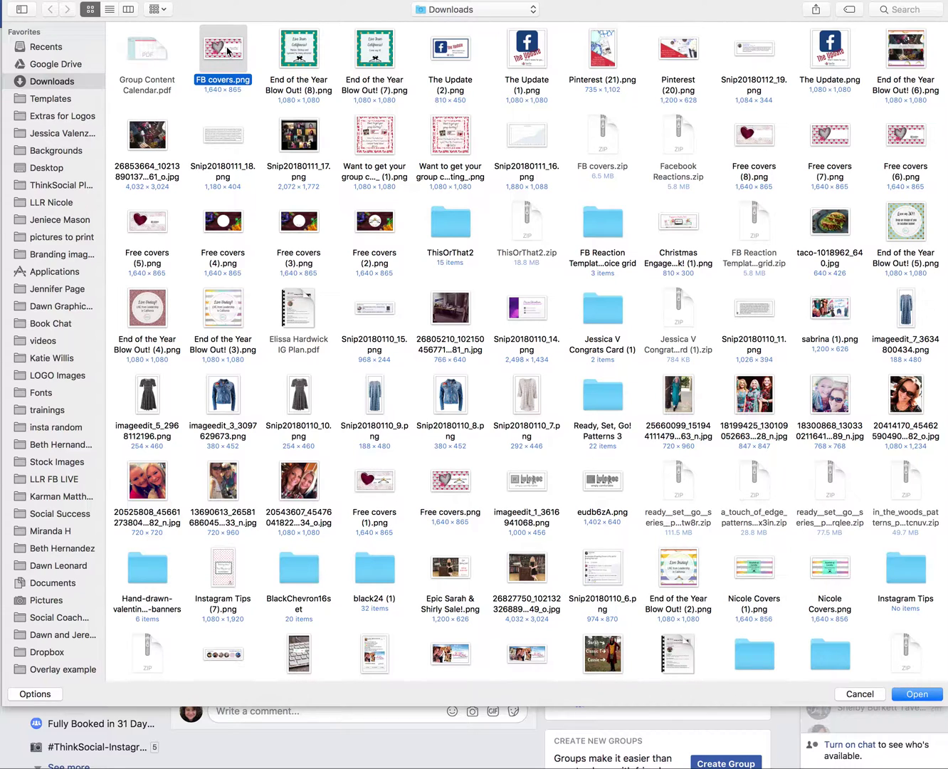
key(Return)
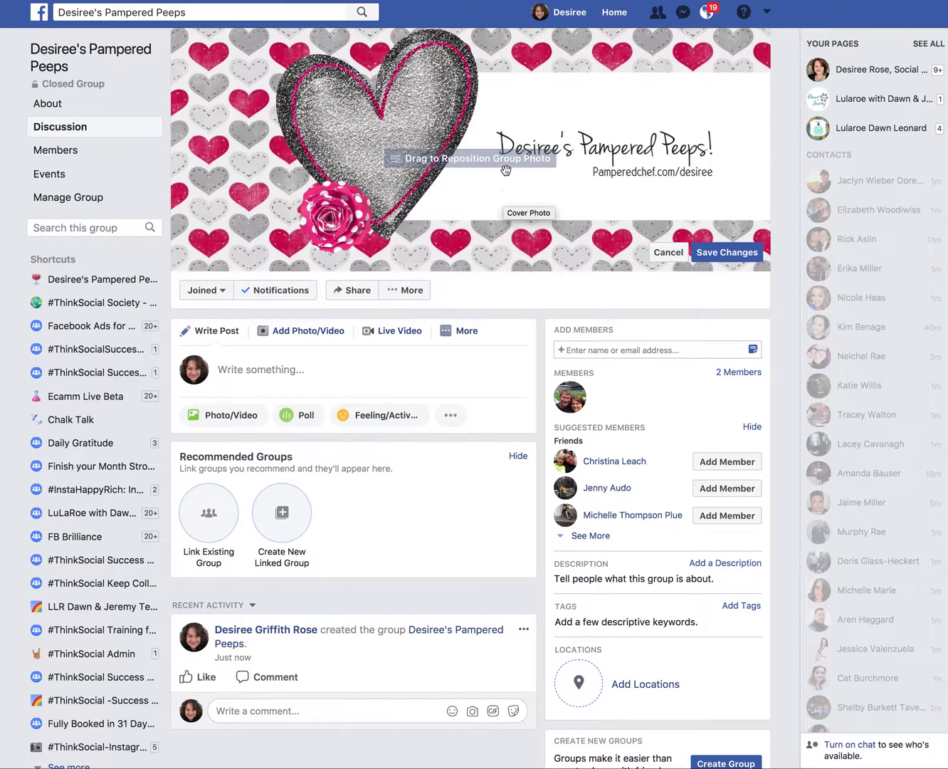
click(731, 254)
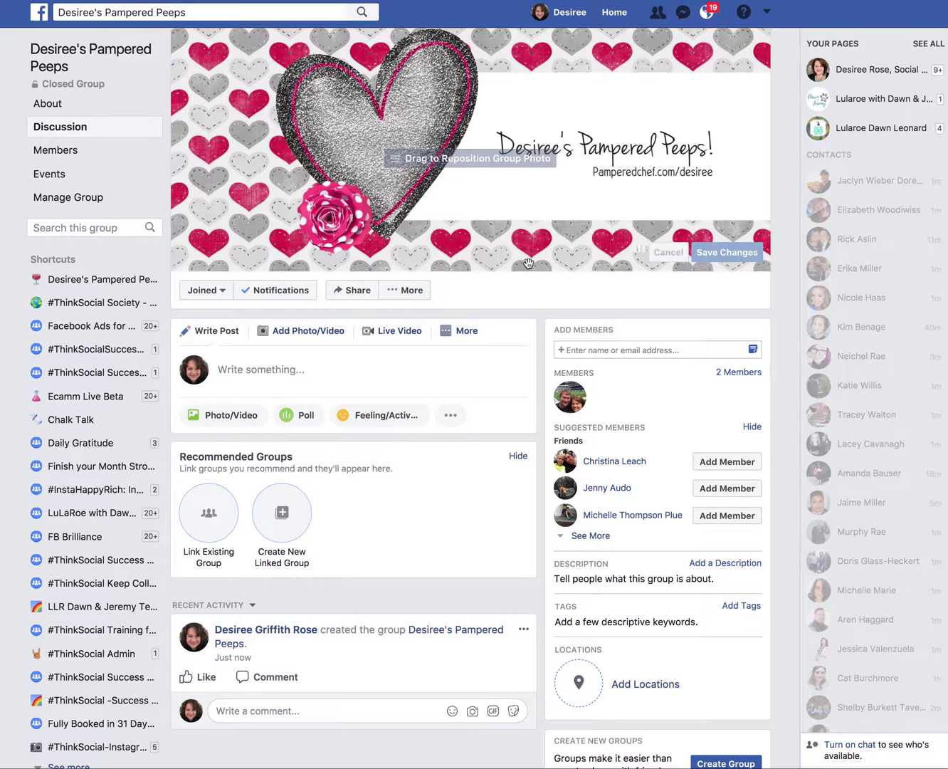
Step: Save the group description "This is a special place for all of [owner's first name]'s friends to join together ONLINE and recipe share and do life together!"
scroll(525, 271, down, 1)
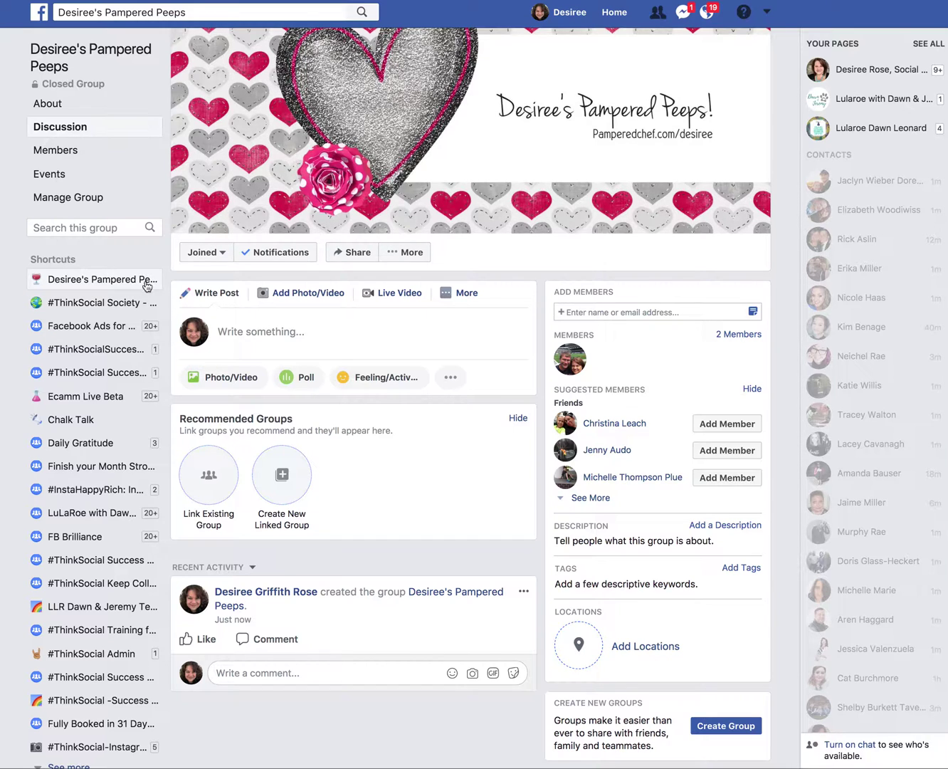
scroll(296, 398, down, 2)
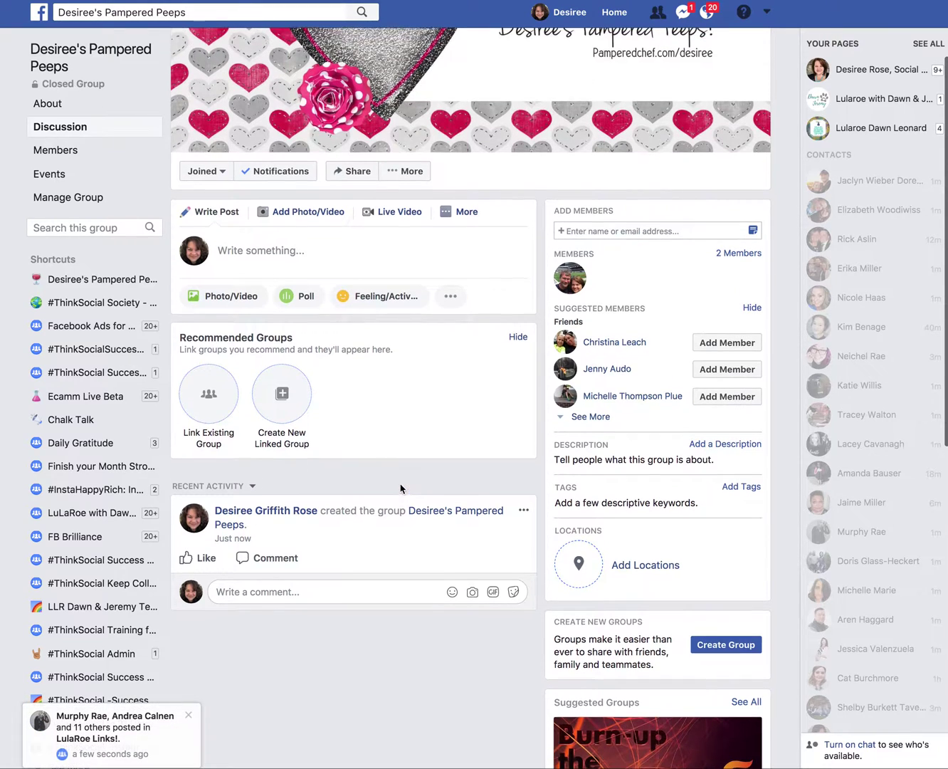
scroll(466, 468, up, 1)
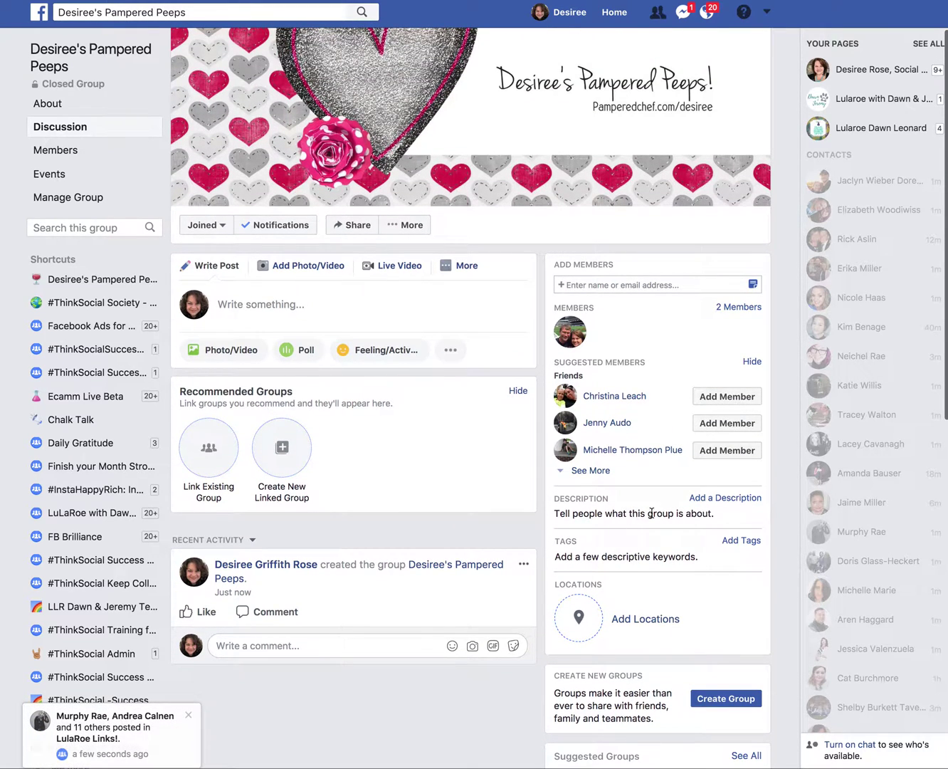
click(729, 498)
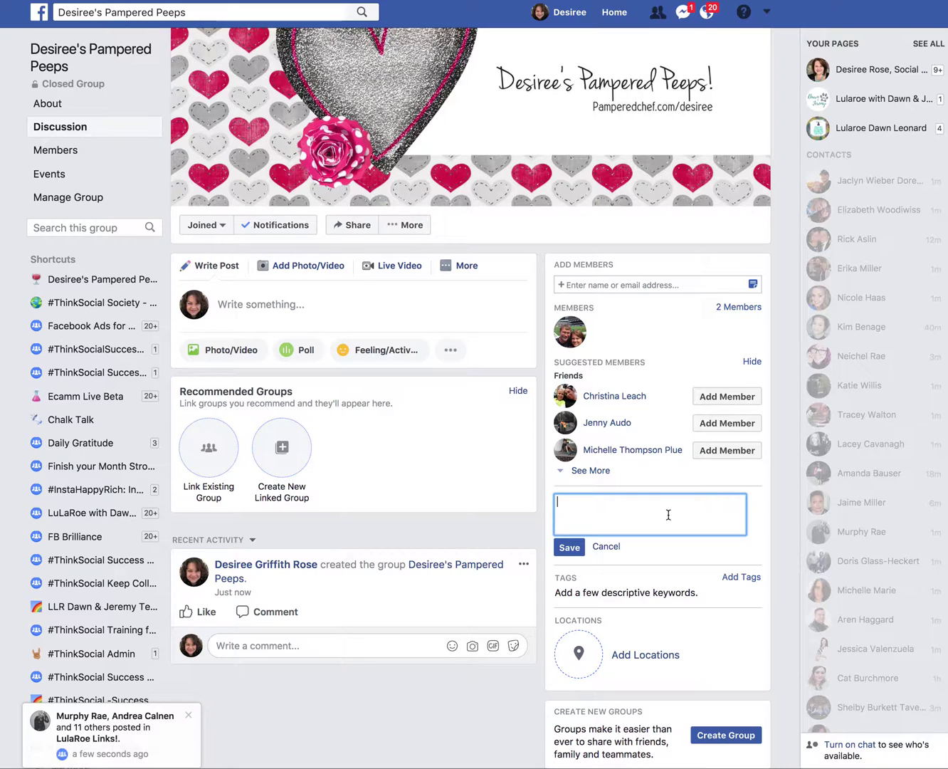
text(This is a special place for all )
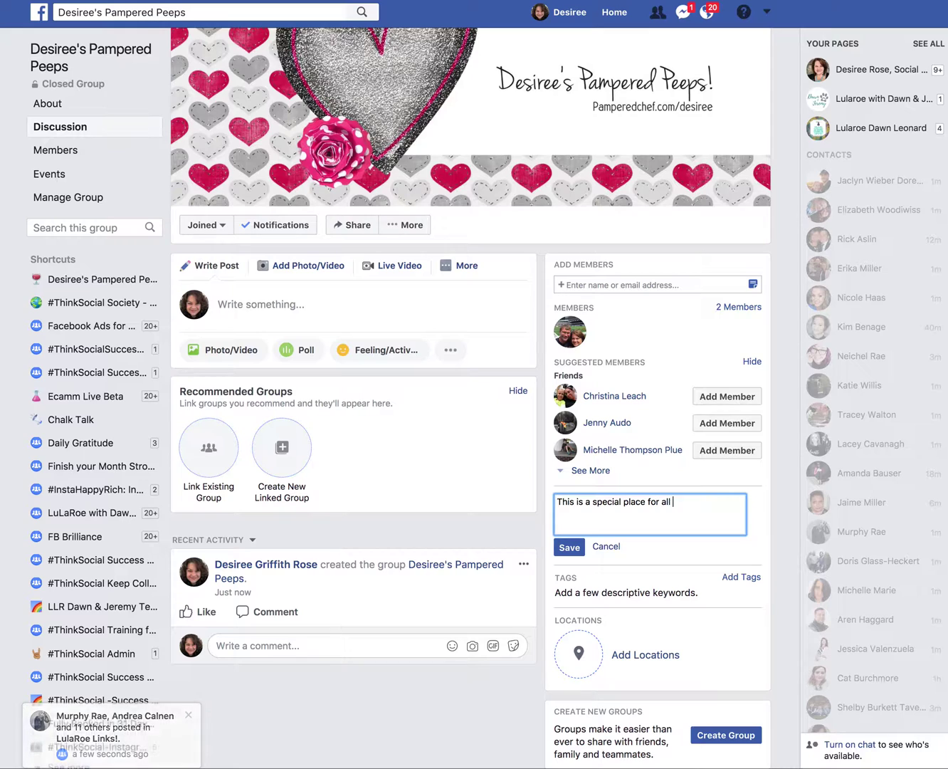
text(of Desiree's friends to join together ONLINE and re)
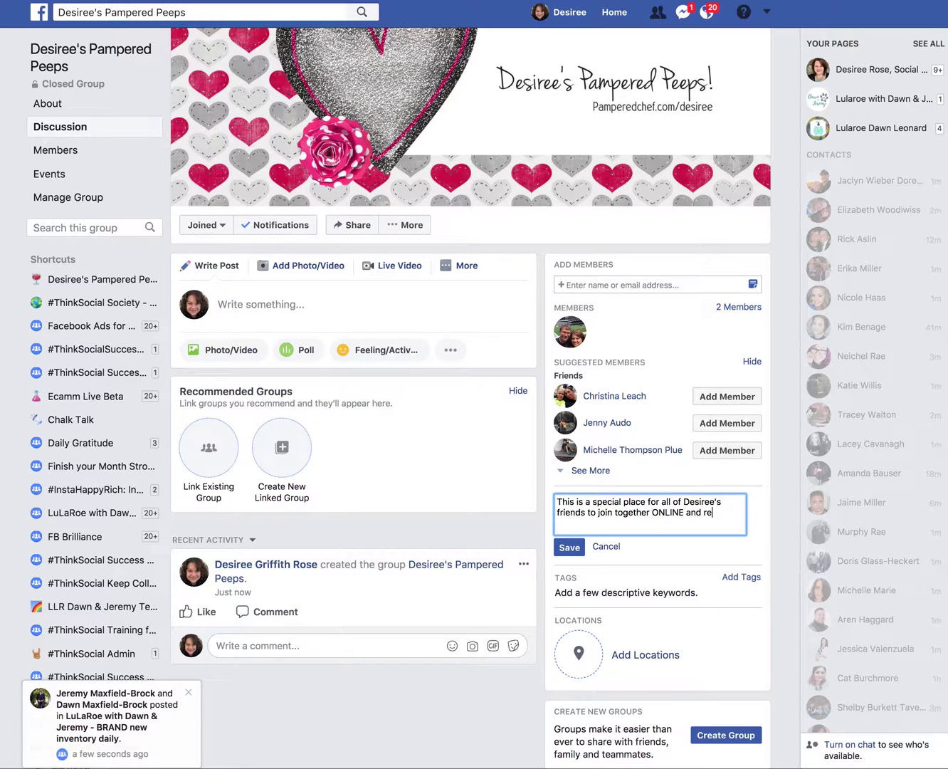
text(cipe share adn do life together!)
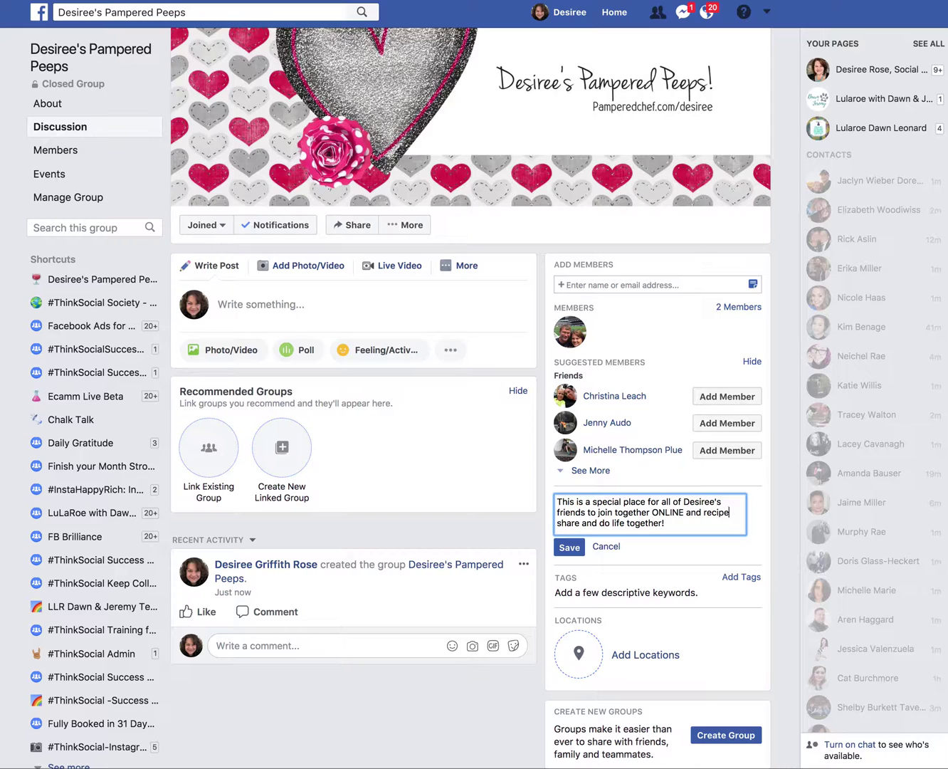
click(569, 546)
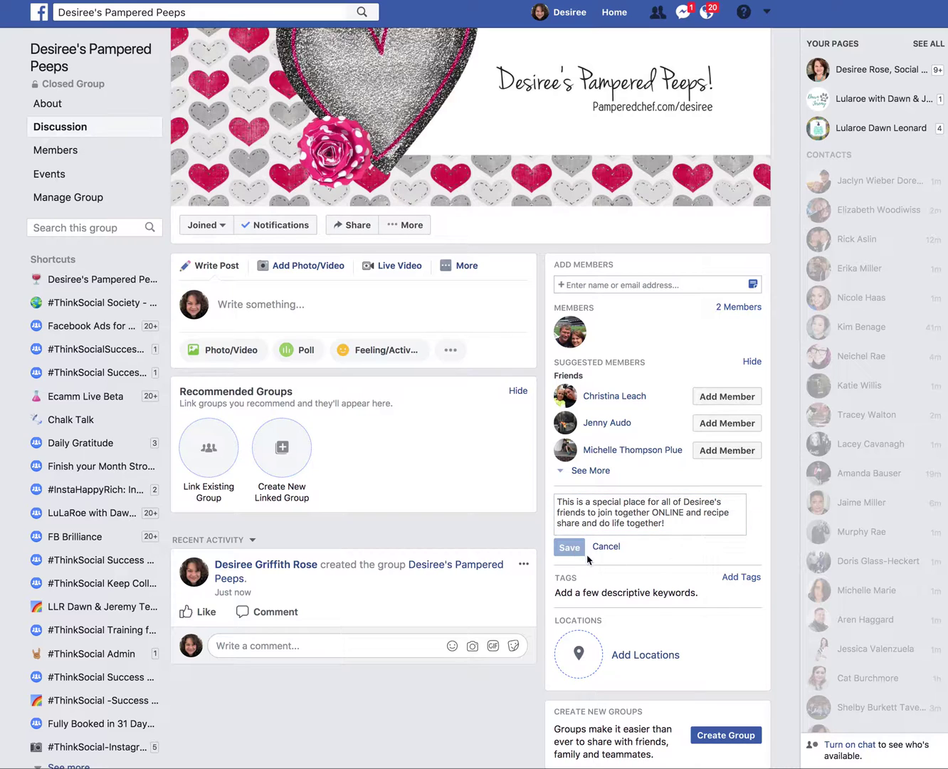
Step: Add the tags Cooking and Pampered Chef to the group and save them
click(741, 562)
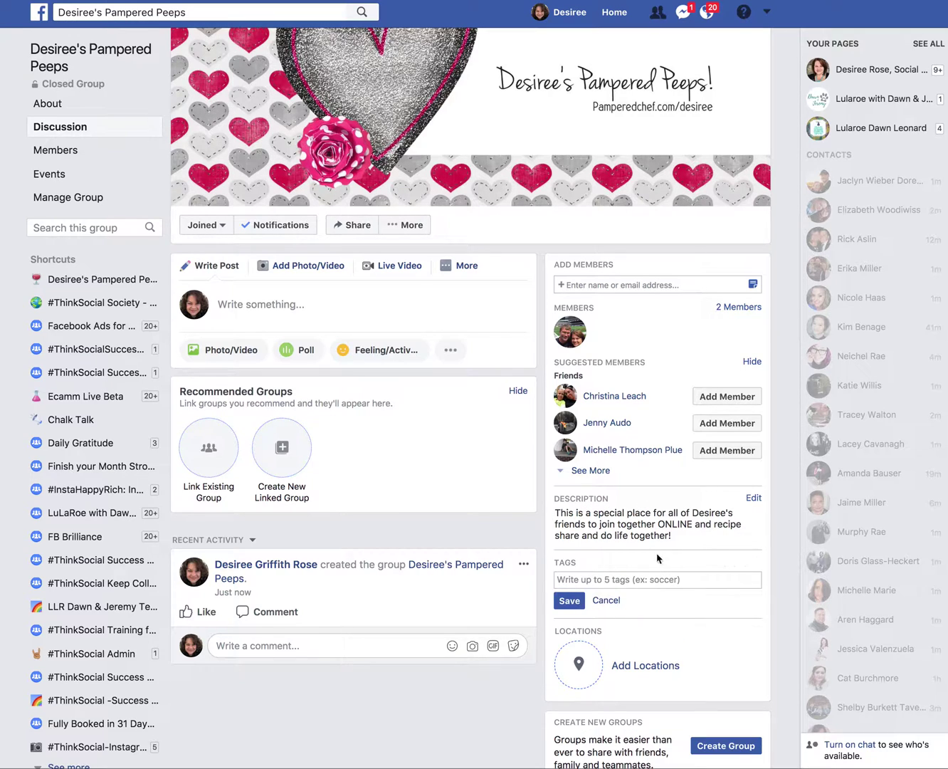
text(cooking)
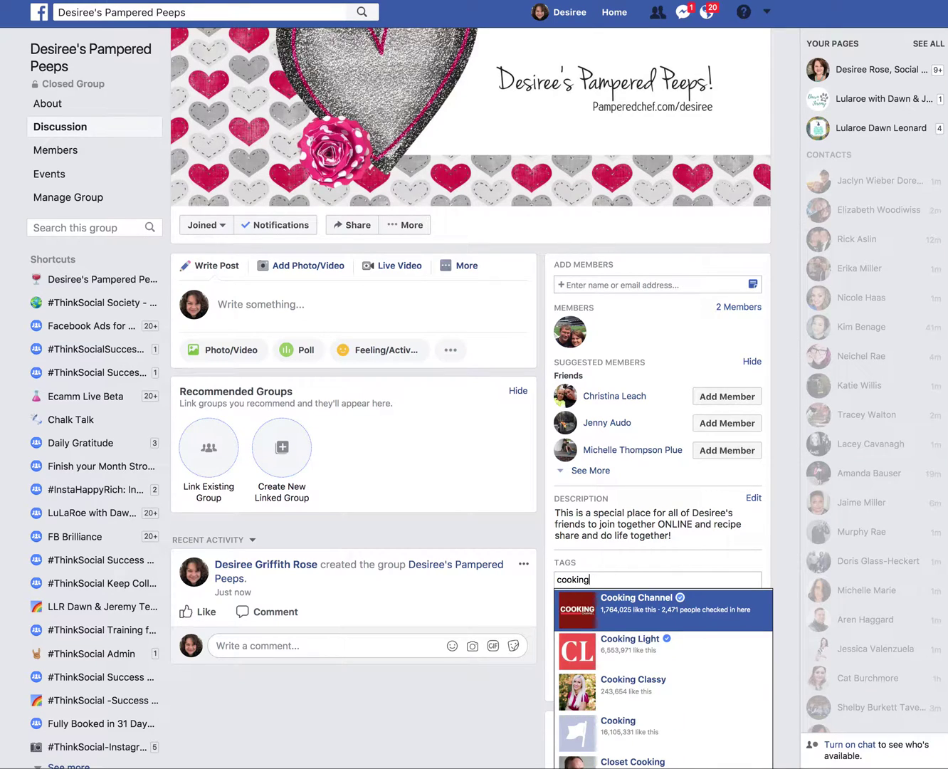
scroll(671, 642, down, 2)
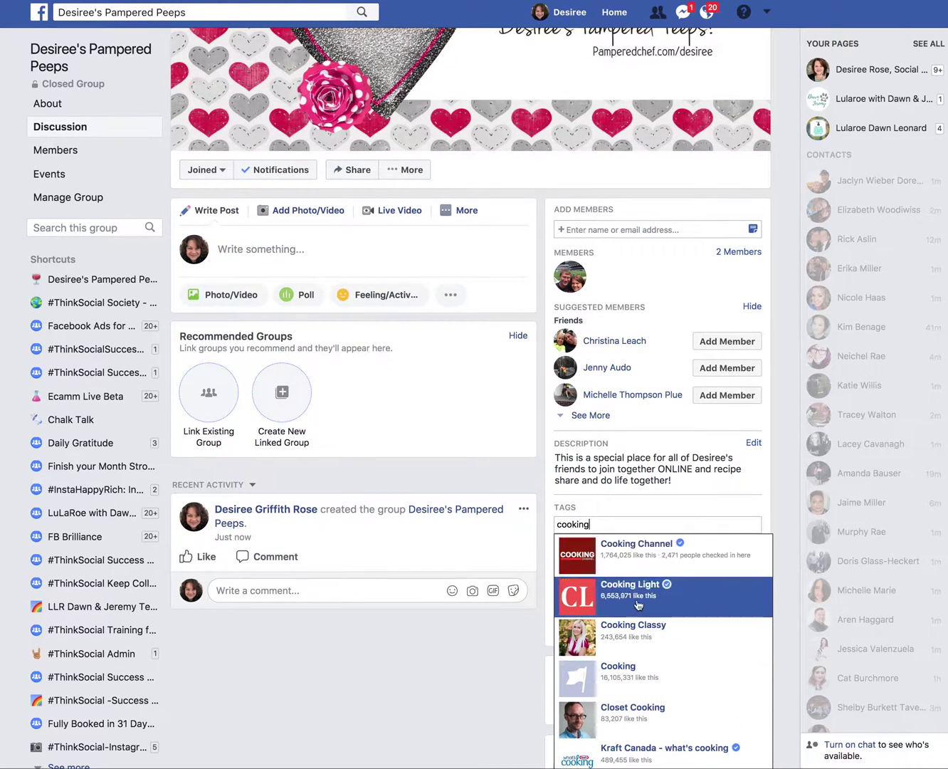
click(649, 674)
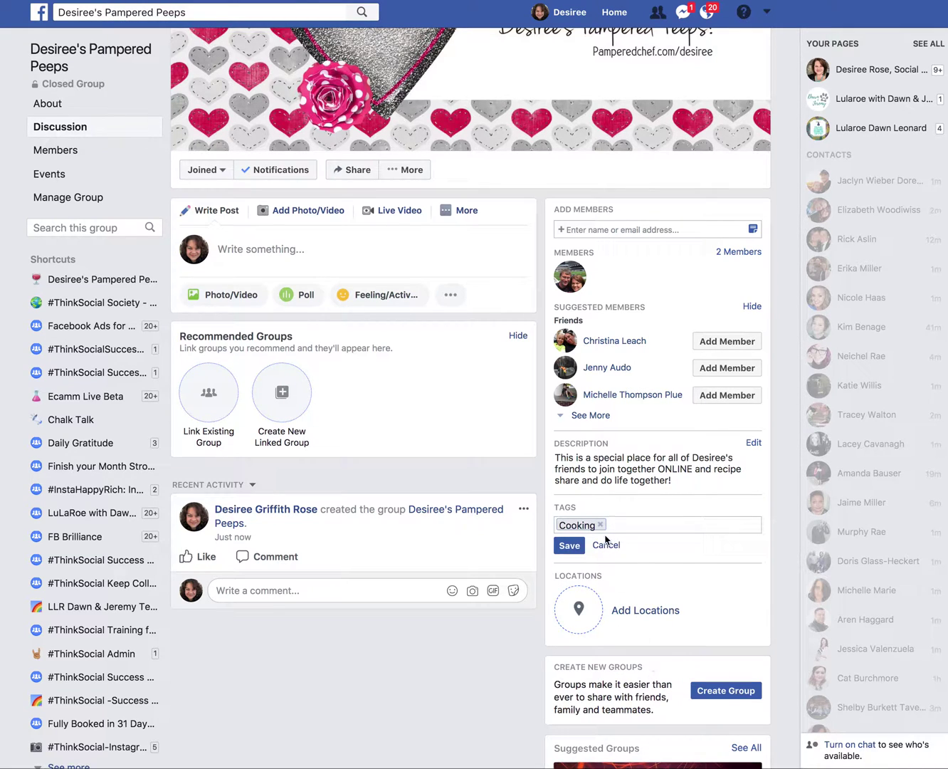
text(pampere)
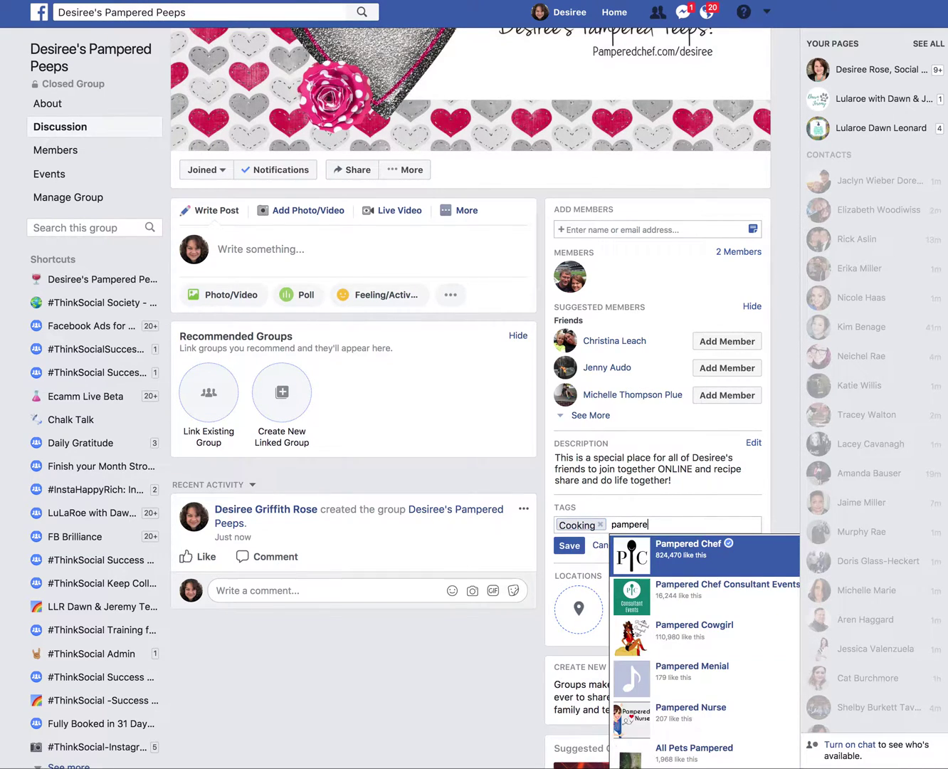
click(631, 559)
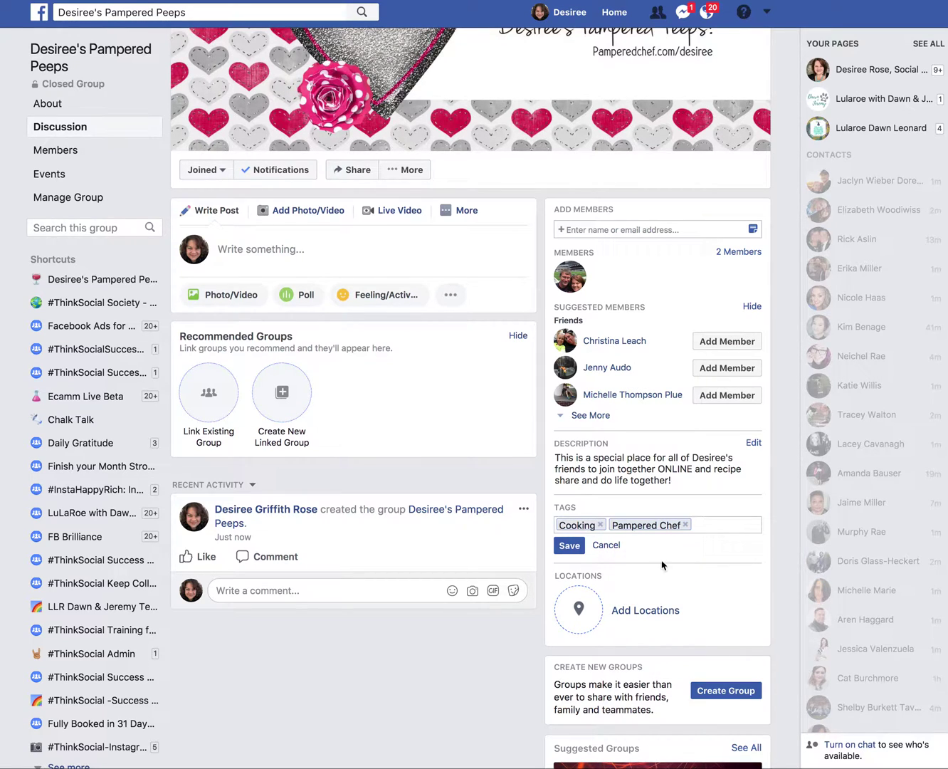
click(570, 545)
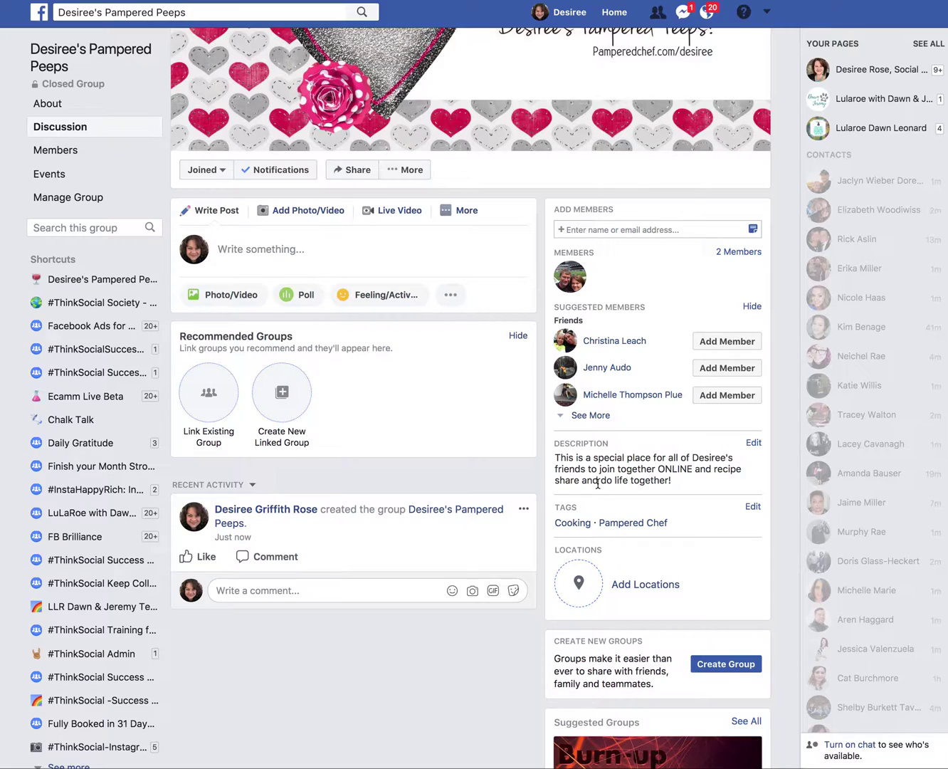
Step: Open the new group's settings for editing
scroll(598, 483, up, 4)
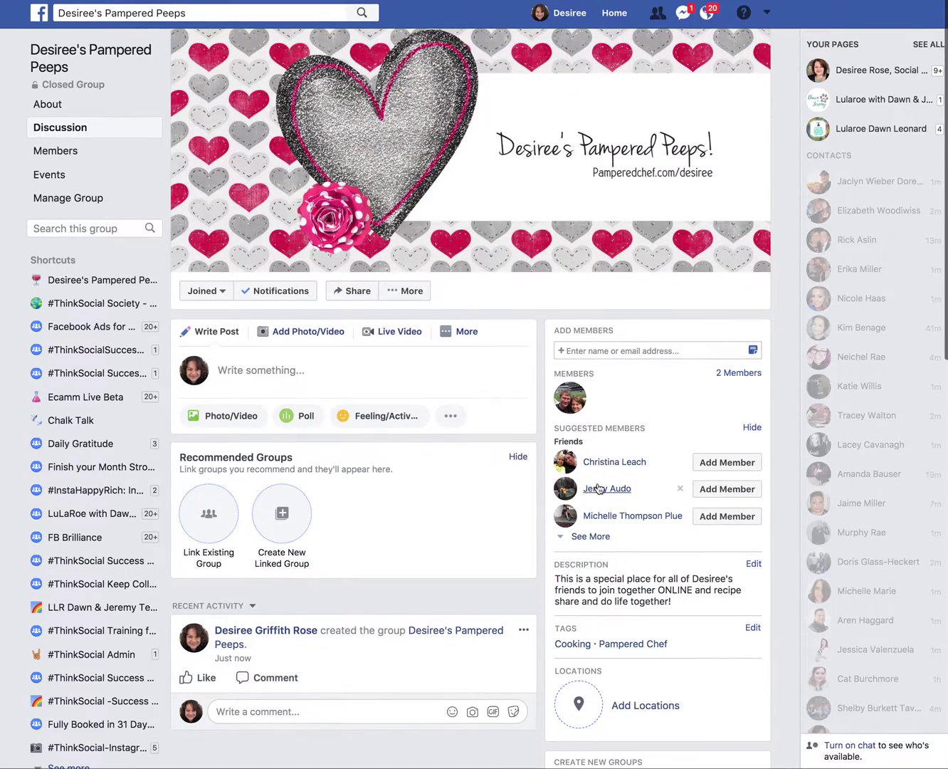
mouse_move(598, 484)
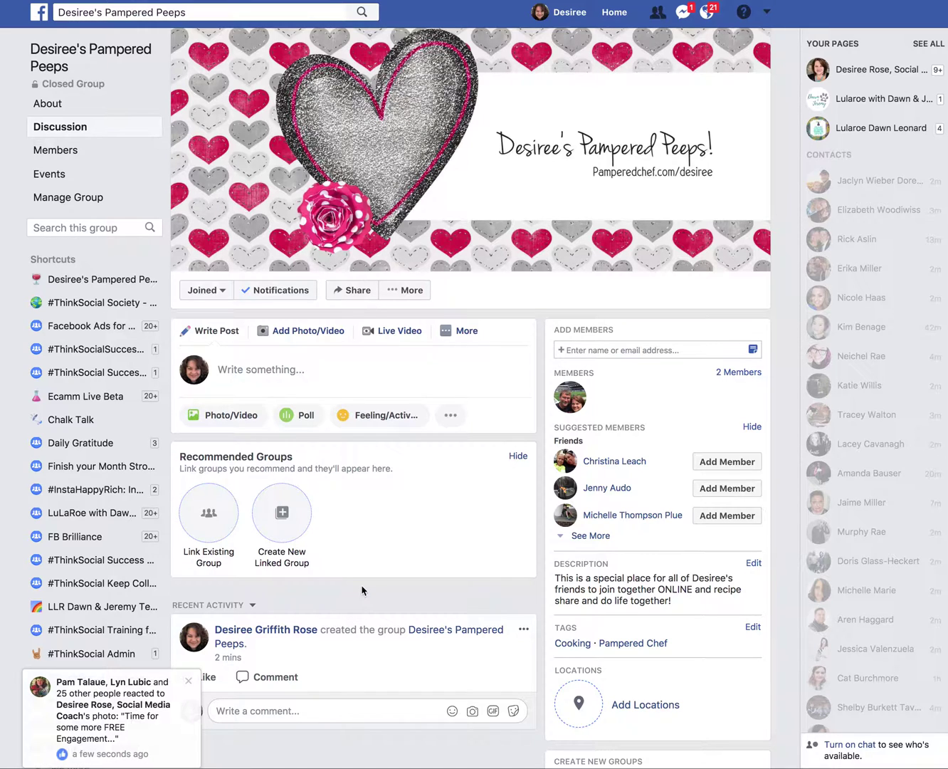
scroll(376, 563, down, 5)
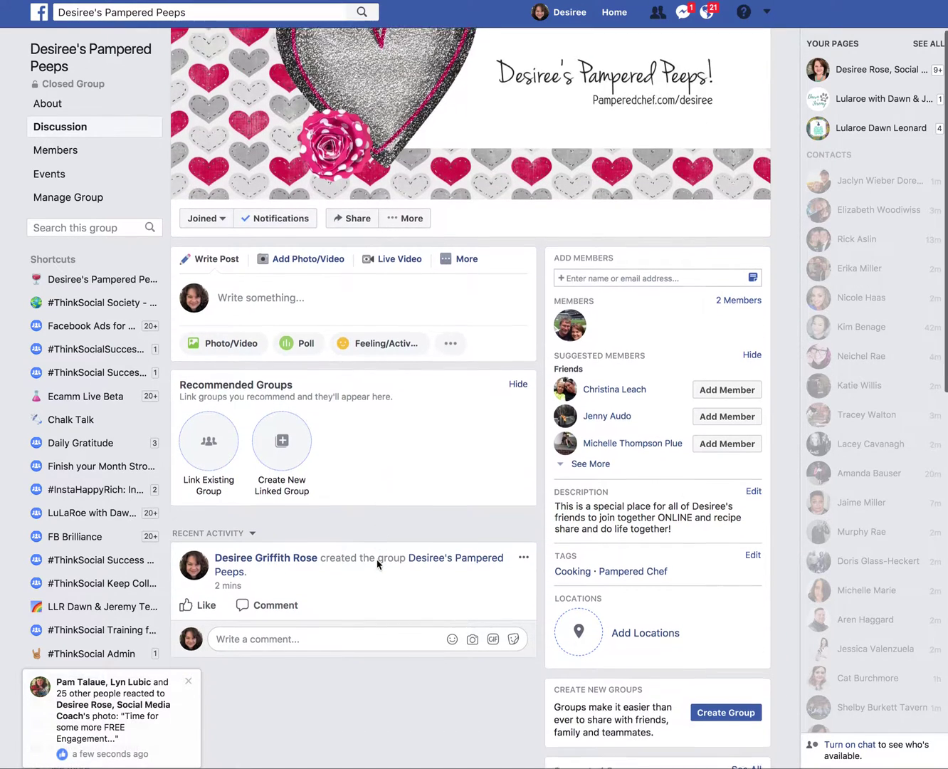
scroll(376, 563, up, 5)
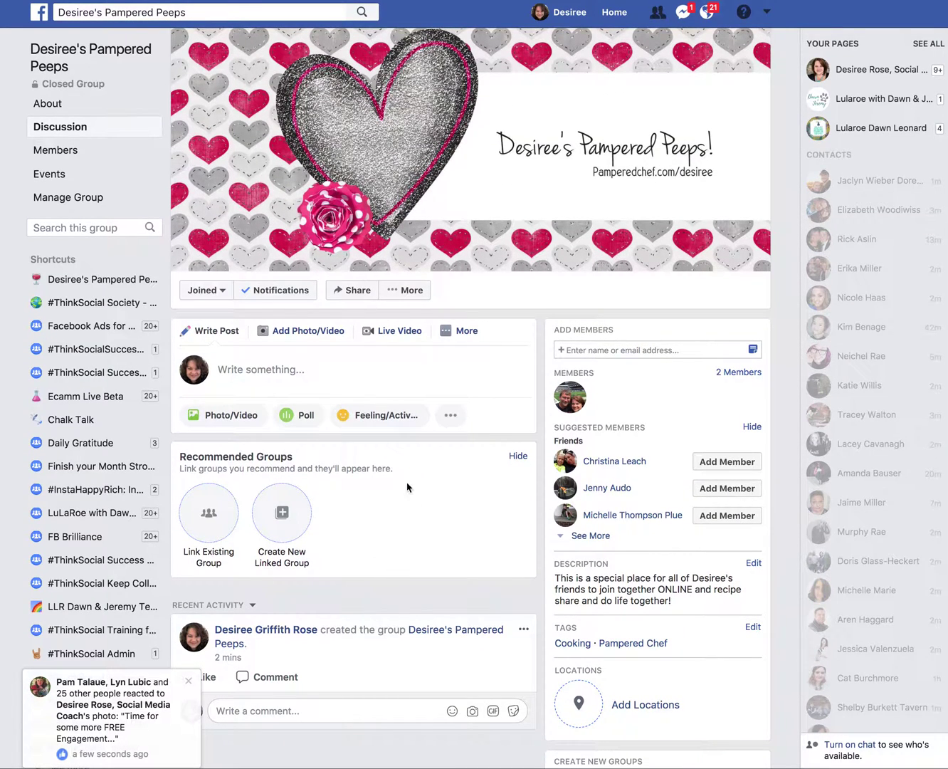
click(413, 292)
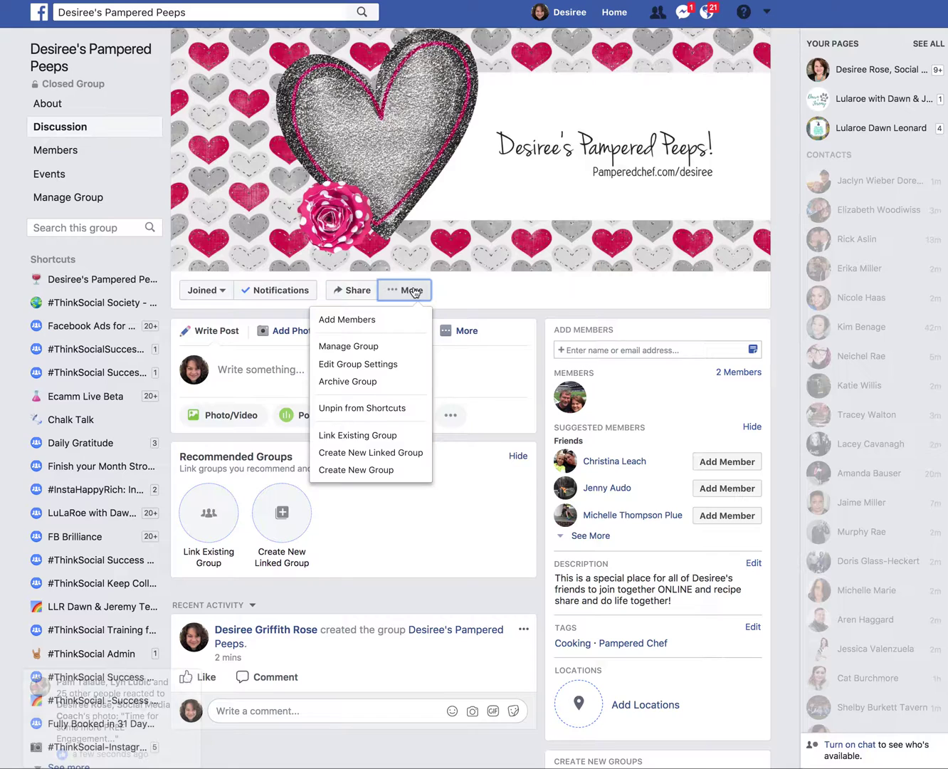
click(403, 365)
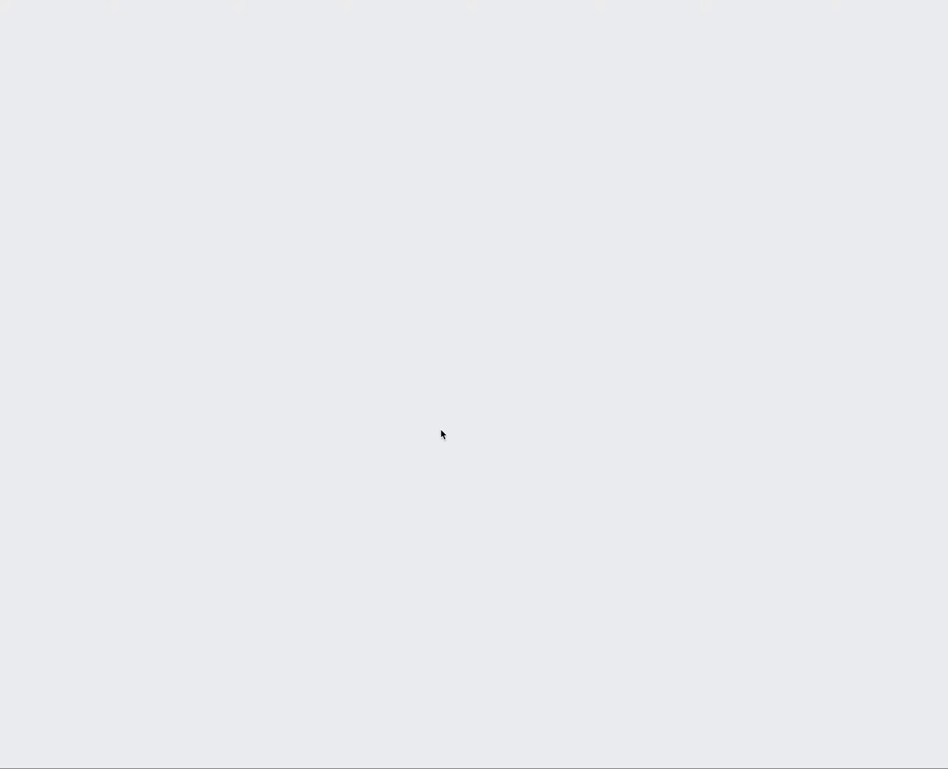
Step: Set the group's type to Club and confirm the choice
scroll(441, 429, down, 3)
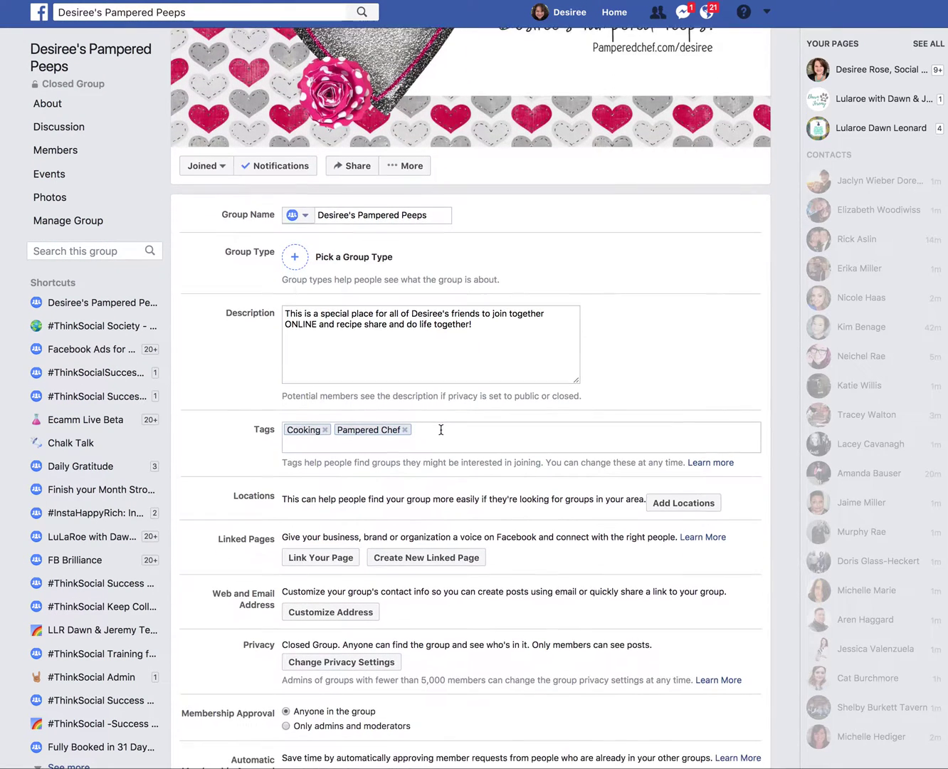
click(295, 254)
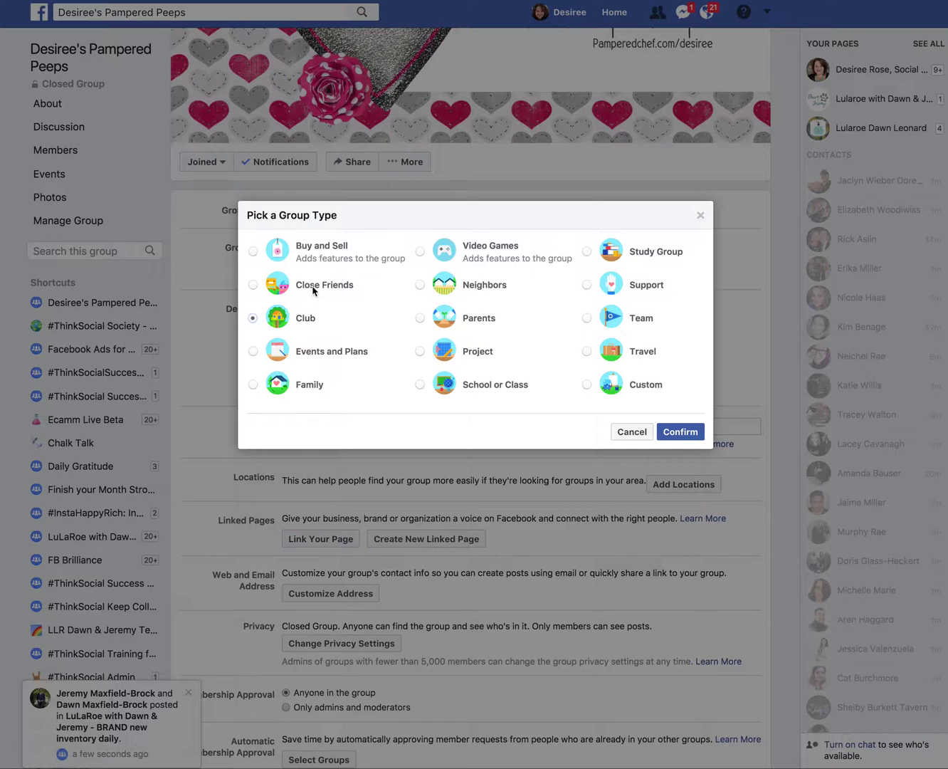
click(680, 431)
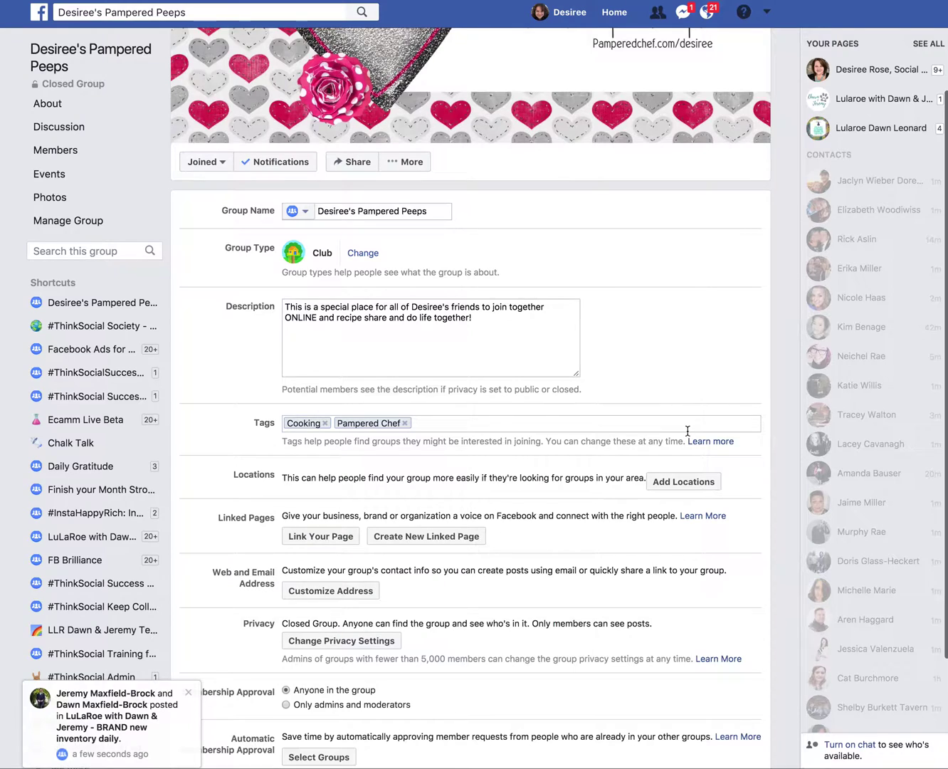
Step: Check the 5000-member note in the group's web and email address customization and close it without setting an alias
scroll(470, 483, down, 3)
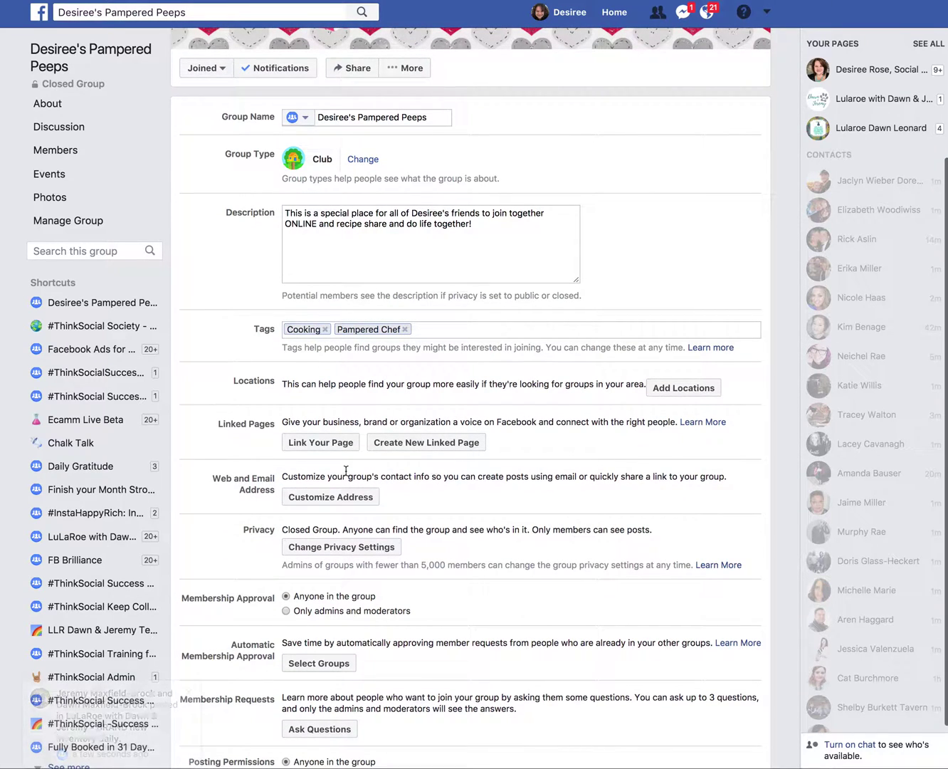
scroll(329, 470, down, 1)
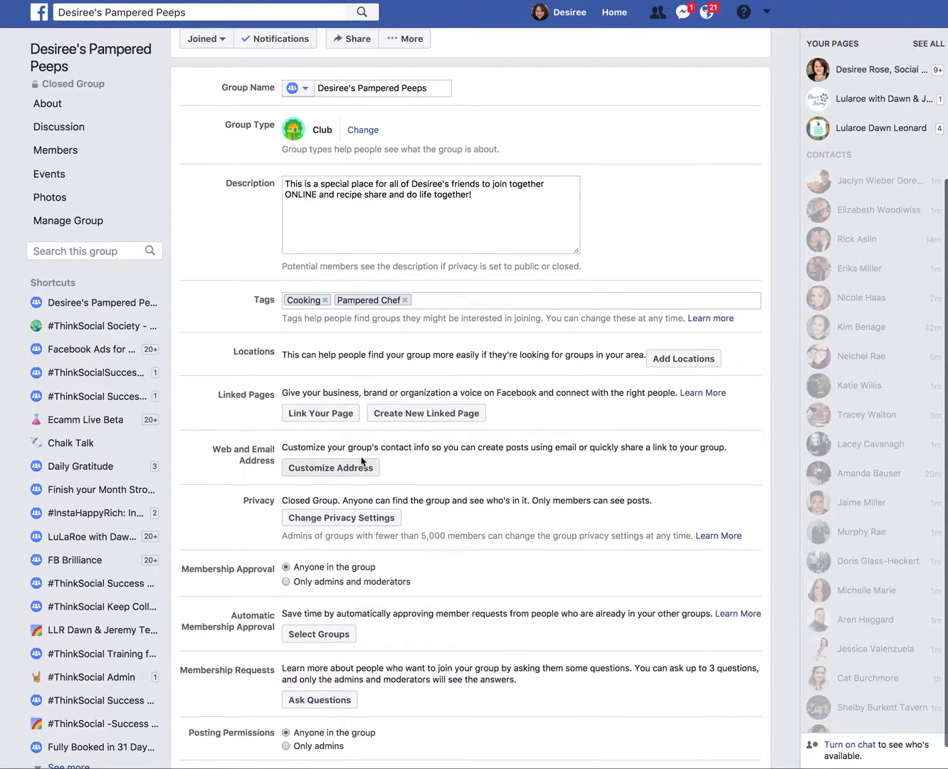
click(361, 470)
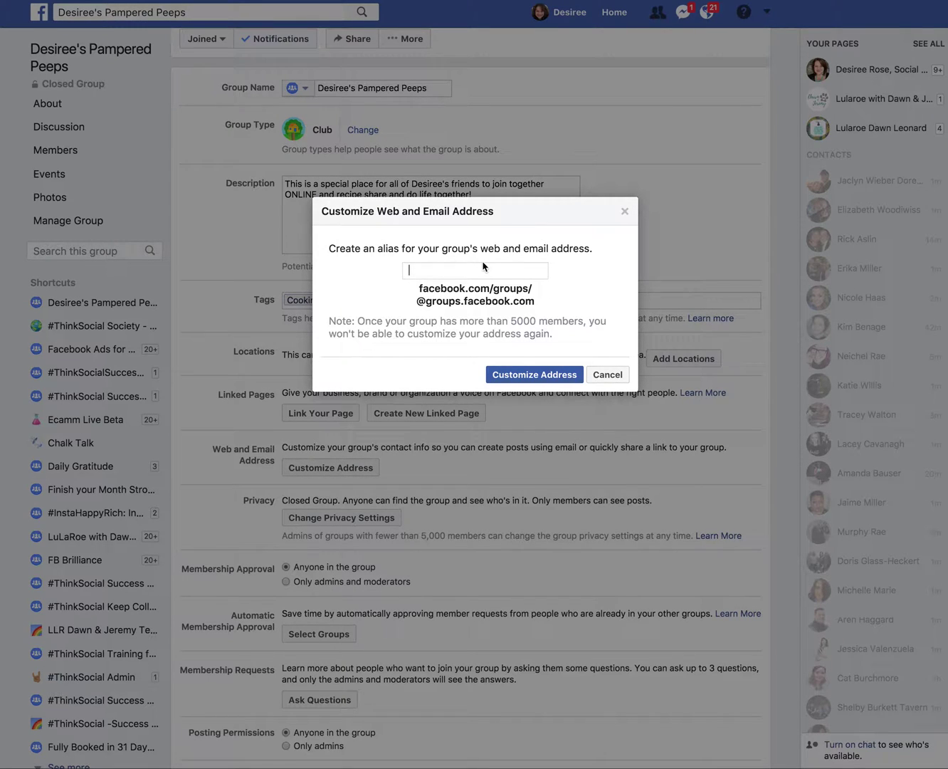
drag(509, 320, 584, 319)
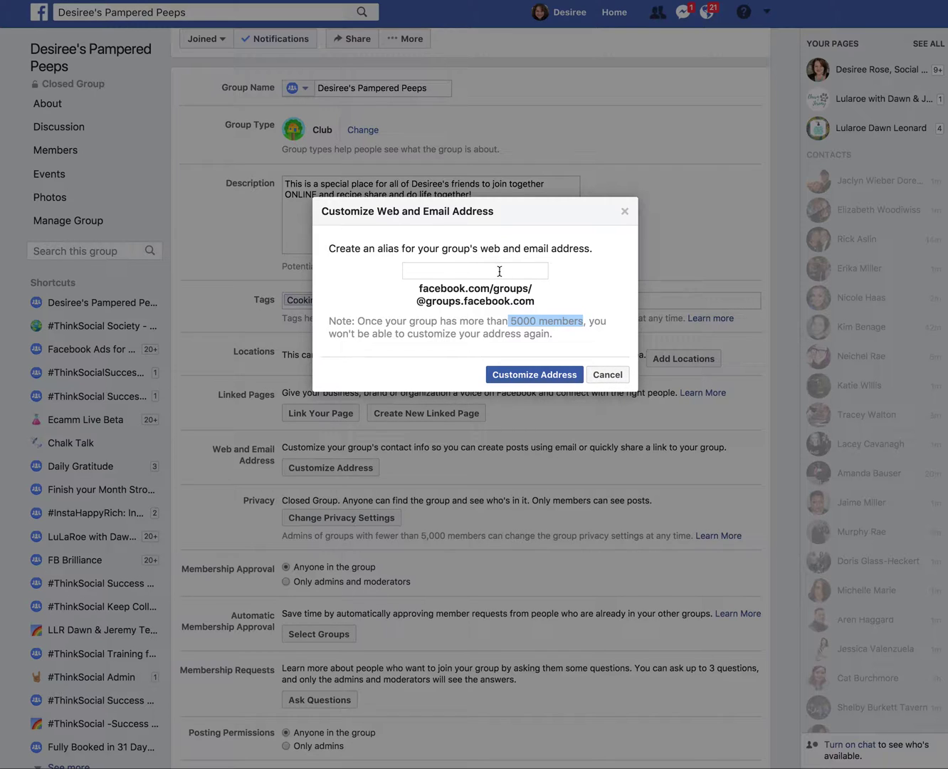
click(608, 374)
Step: Restrict membership approval to only admins and moderators
scroll(423, 559, down, 2)
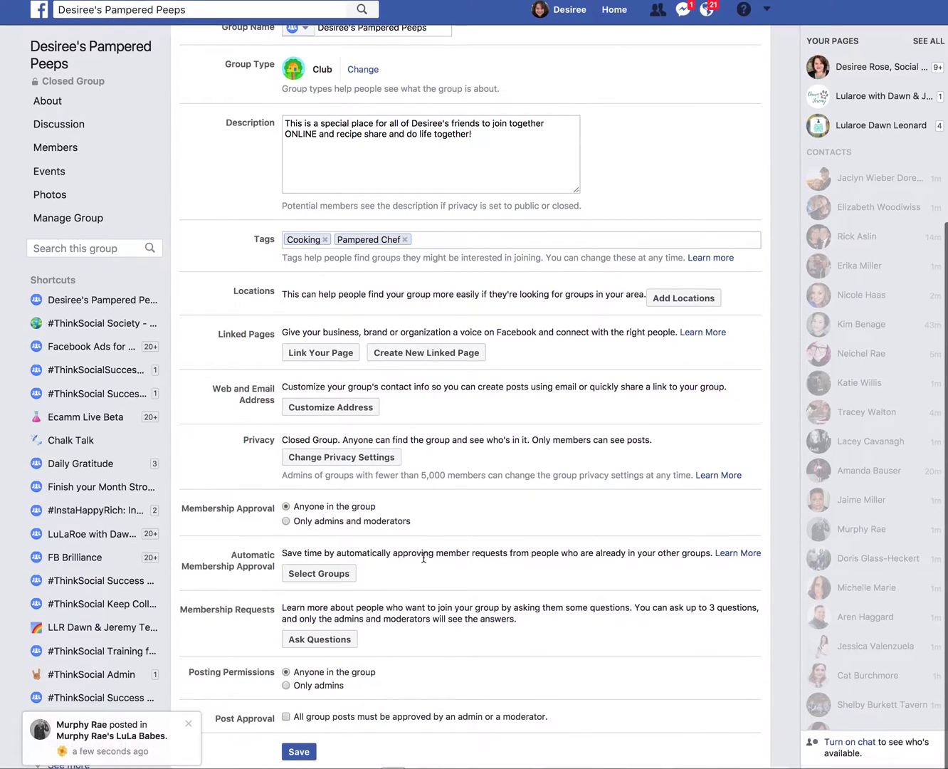
click(312, 524)
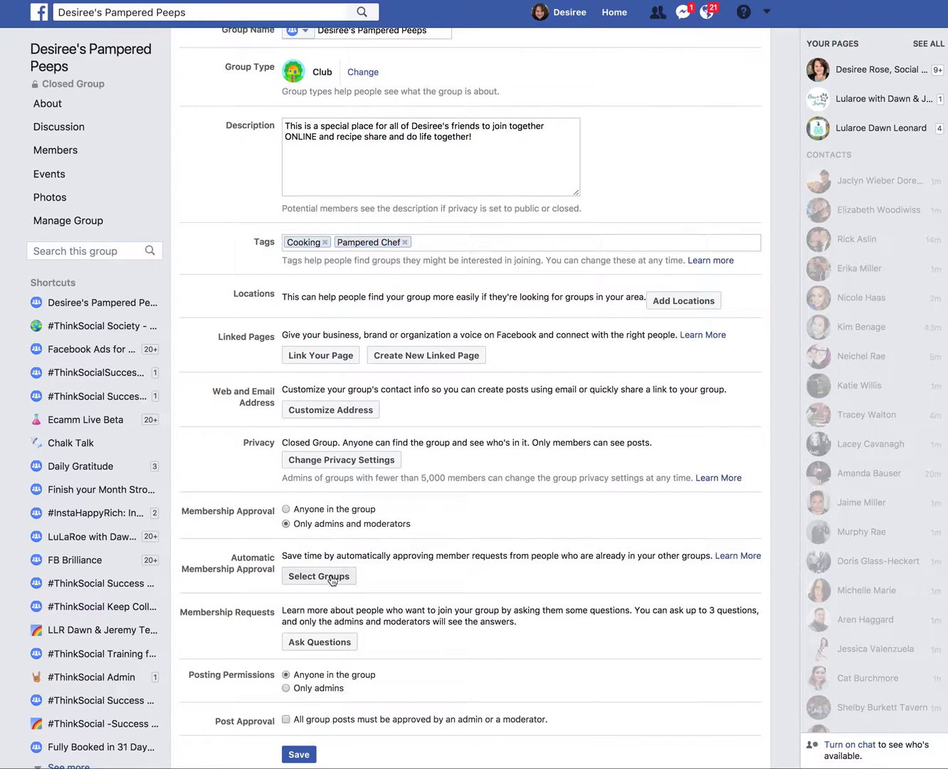
Step: Add "How did you find this group?" as the first question for pending members
click(326, 643)
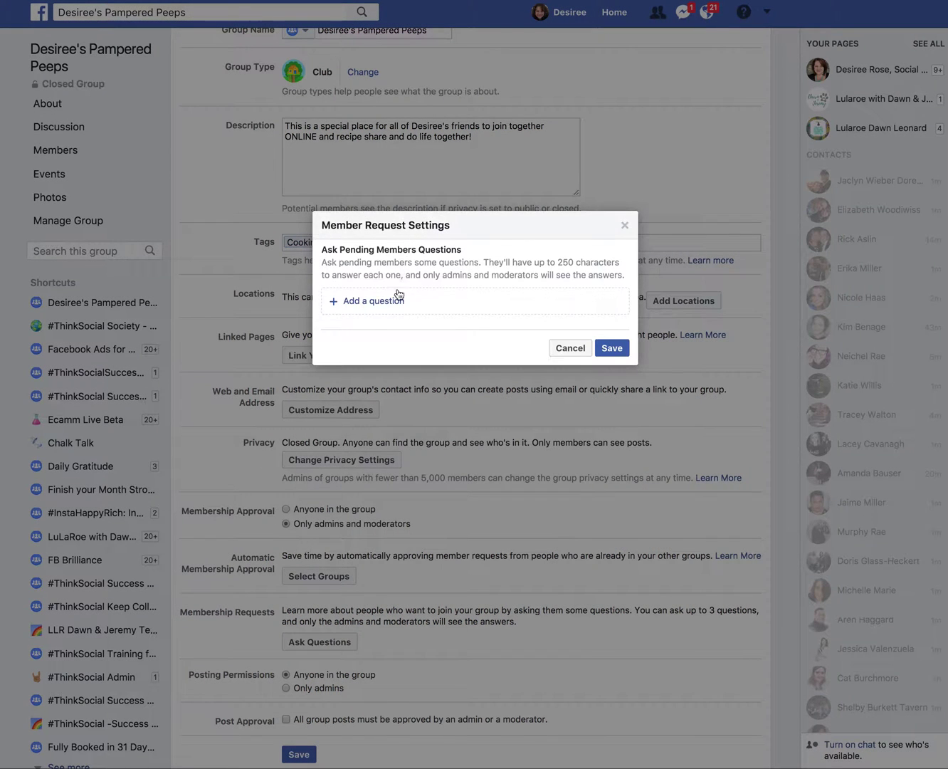
click(380, 305)
click(381, 302)
text(How did you find this group?)
Step: Add "What is your favorite Pampered Chef Tool?" as the second question for pending members
click(344, 333)
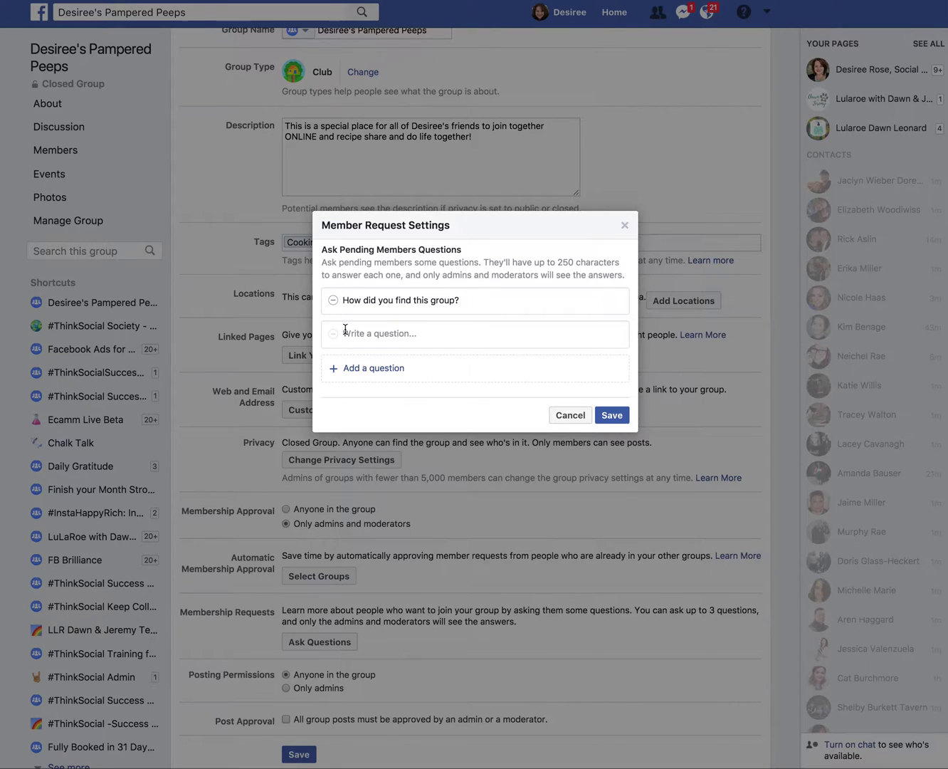
click(344, 329)
text(What is your favro)
key(BackSpace)
key(BackSpace)
text(o)
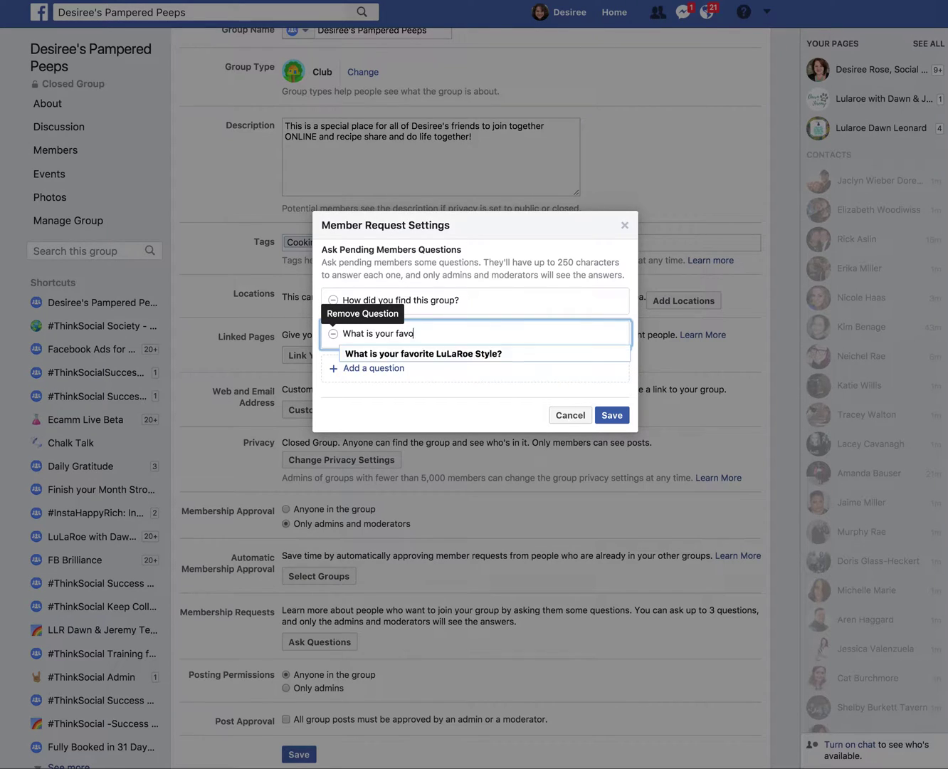
text(rite Pampere)
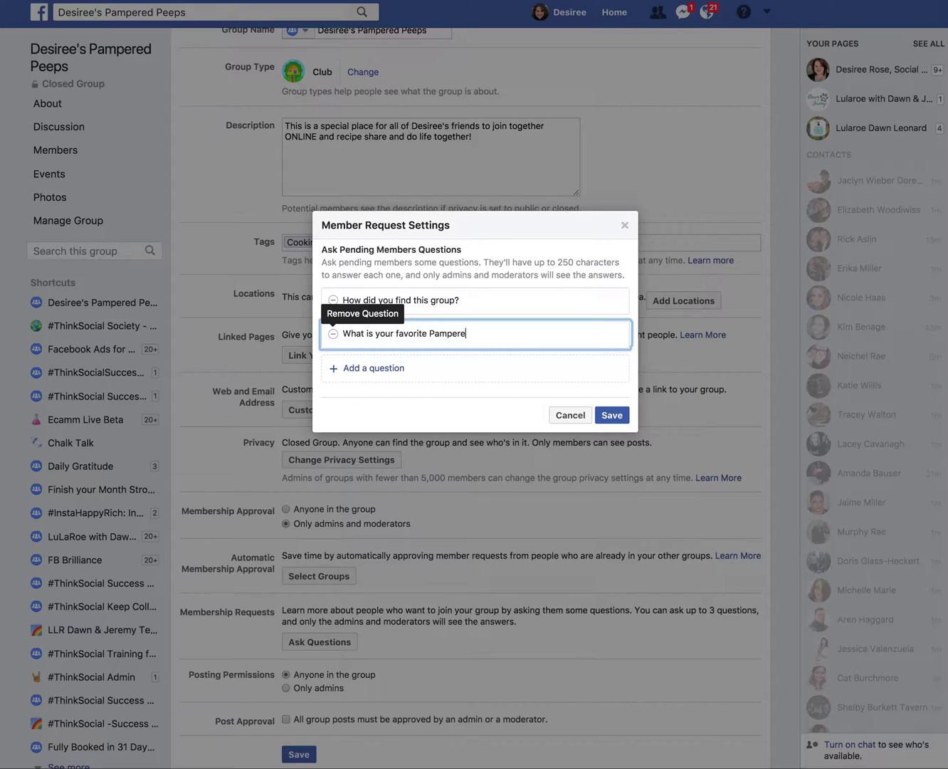
text(d Chef TO)
Step: Add "Pizza or Tacos?" as the third question and save the questions, keeping approval with only admins and moderators
click(377, 367)
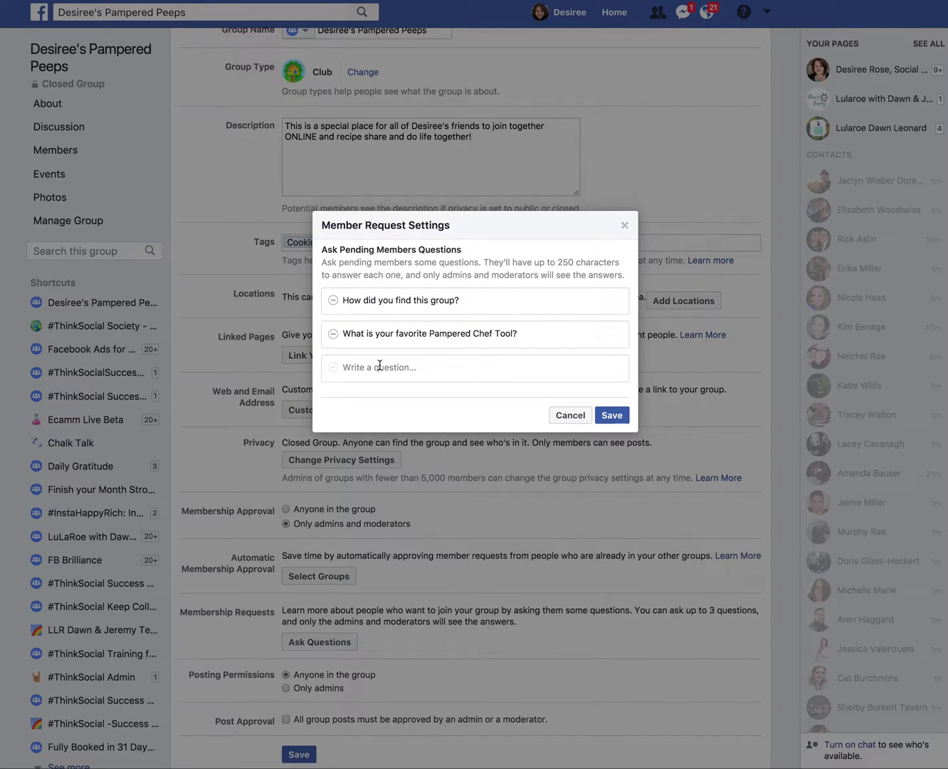
text(Pizza or Tacos?)
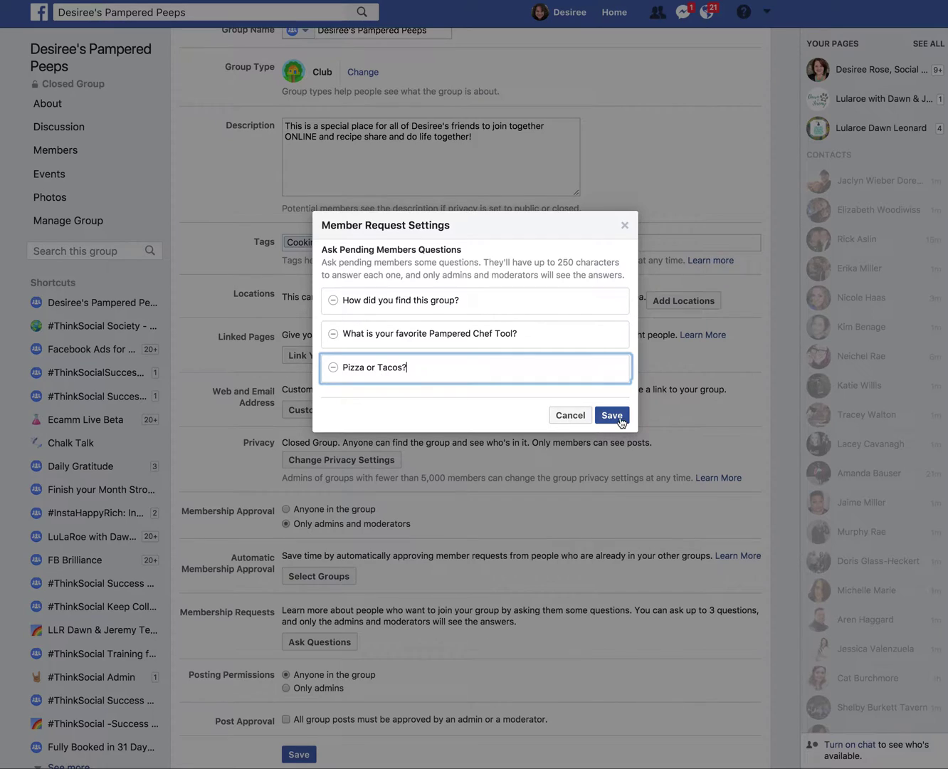
click(611, 414)
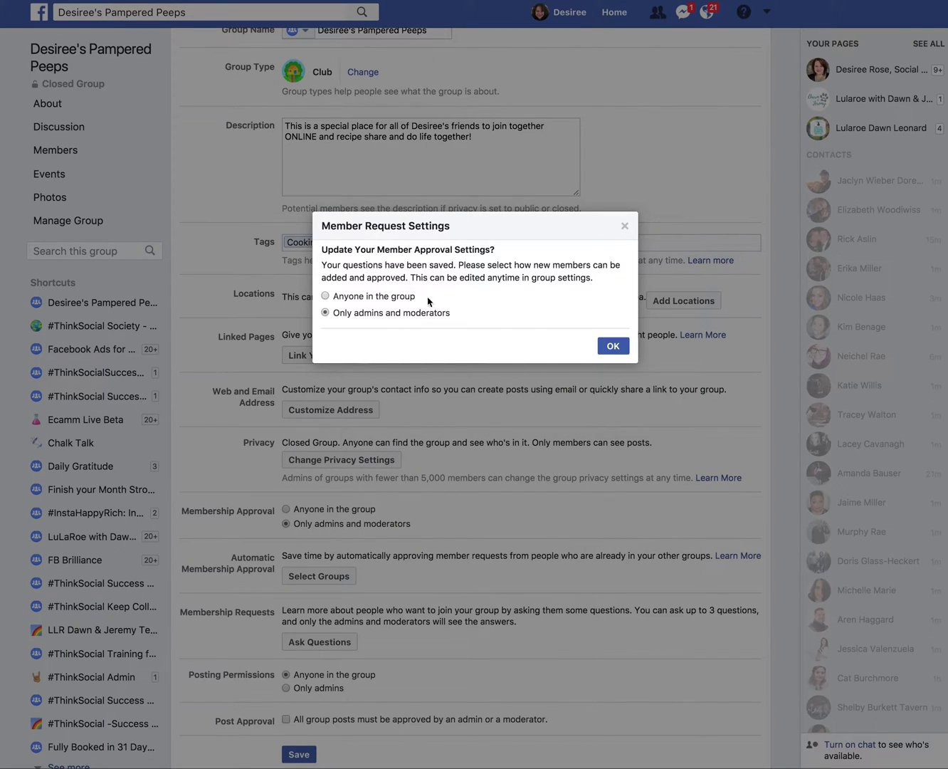
click(612, 346)
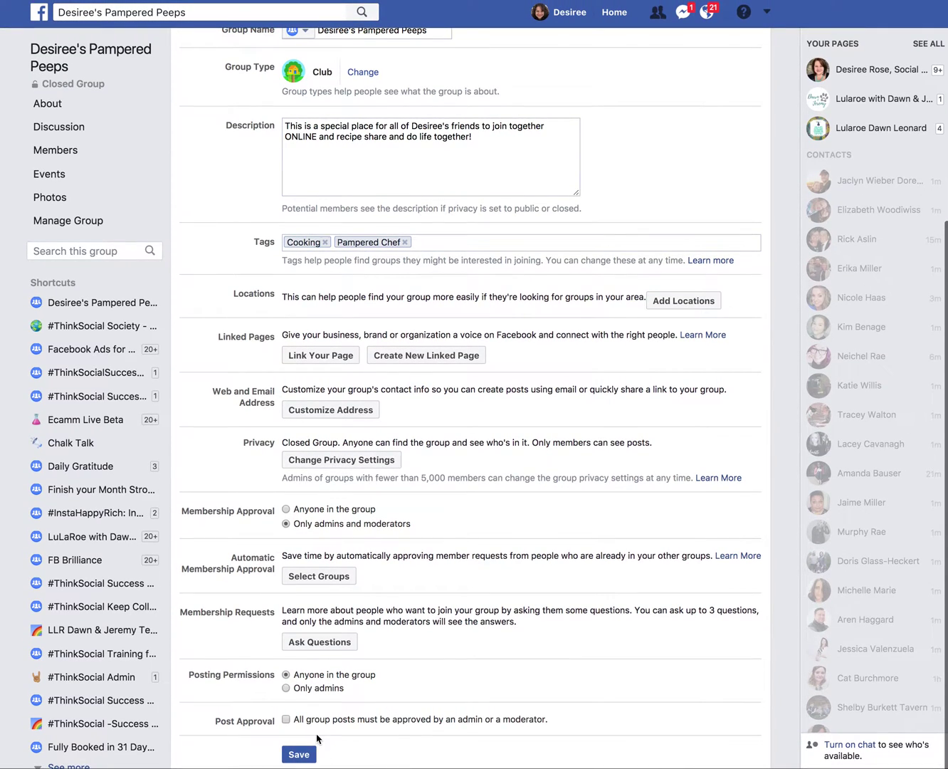
Step: Save the edited group settings and return to the group's discussion page
click(299, 755)
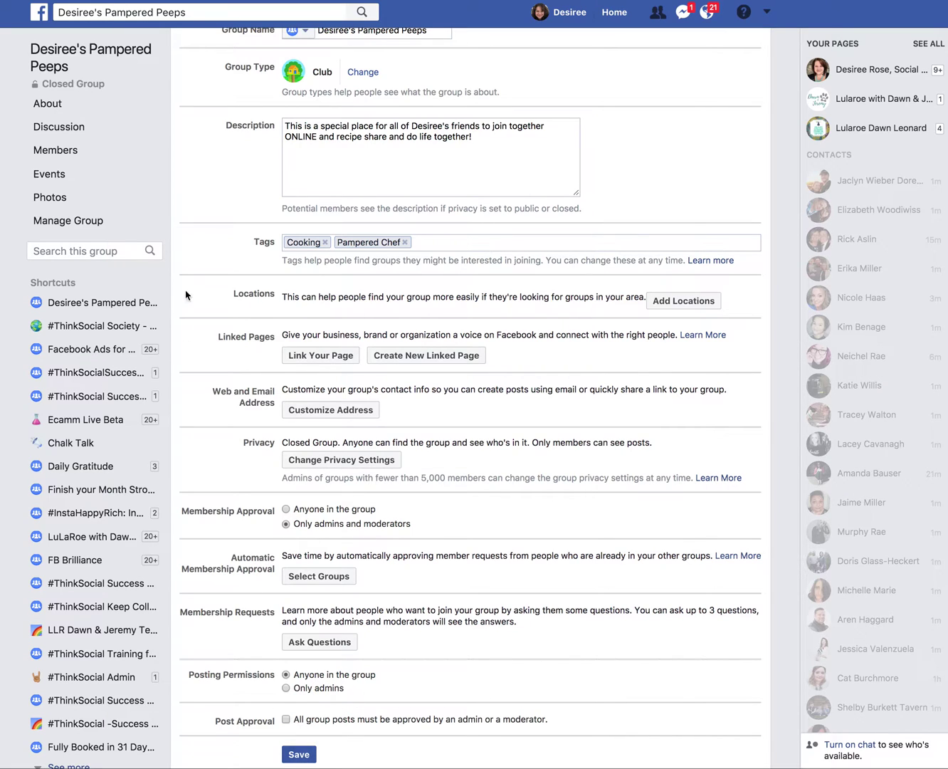
click(54, 54)
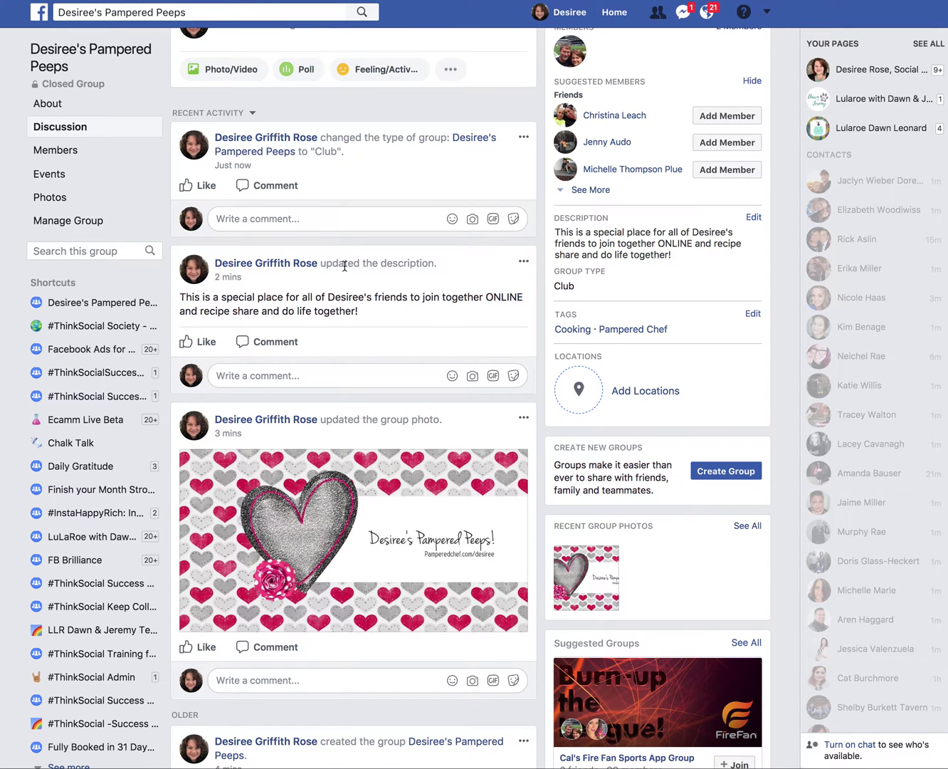
Step: Review the group's discussion page, including its cover photo, recent activity, description and tags
scroll(383, 466, up, 3)
scroll(383, 467, up, 1)
scroll(383, 467, down, 1)
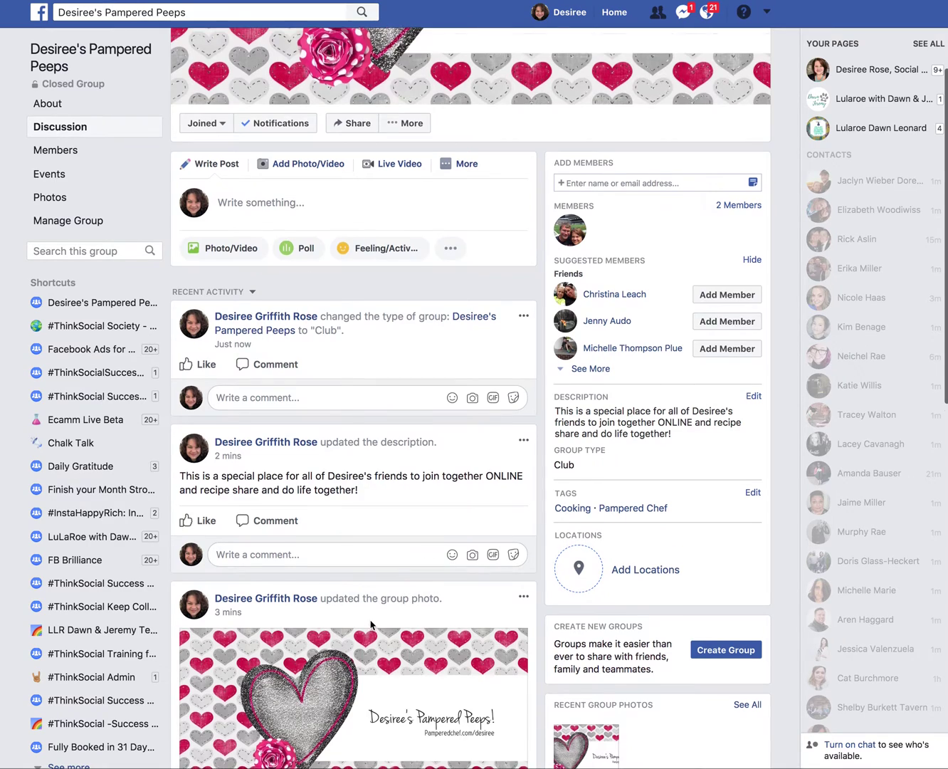
scroll(369, 631, down, 7)
scroll(370, 619, up, 3)
scroll(370, 624, up, 5)
scroll(370, 313, up, 2)
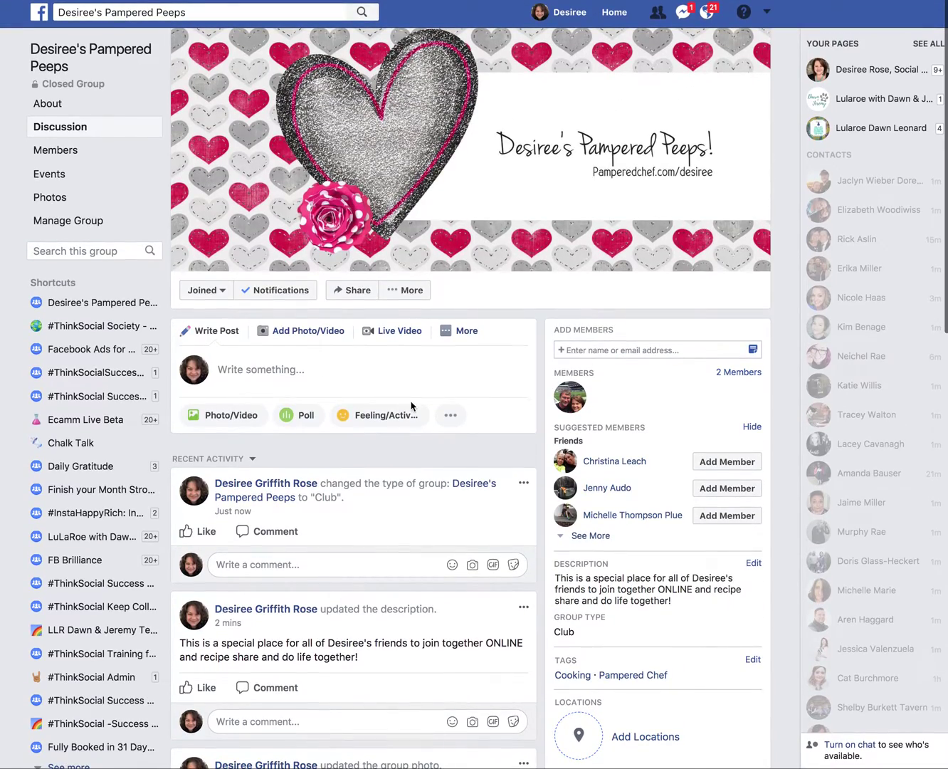
Step: Open the options for sharing the group
click(355, 290)
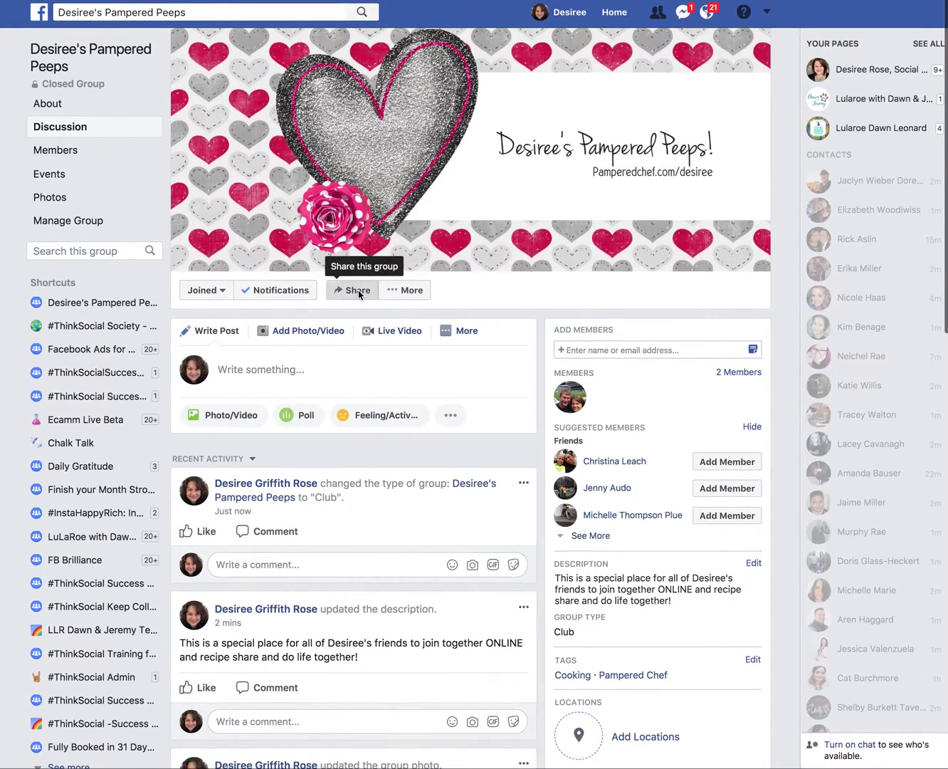